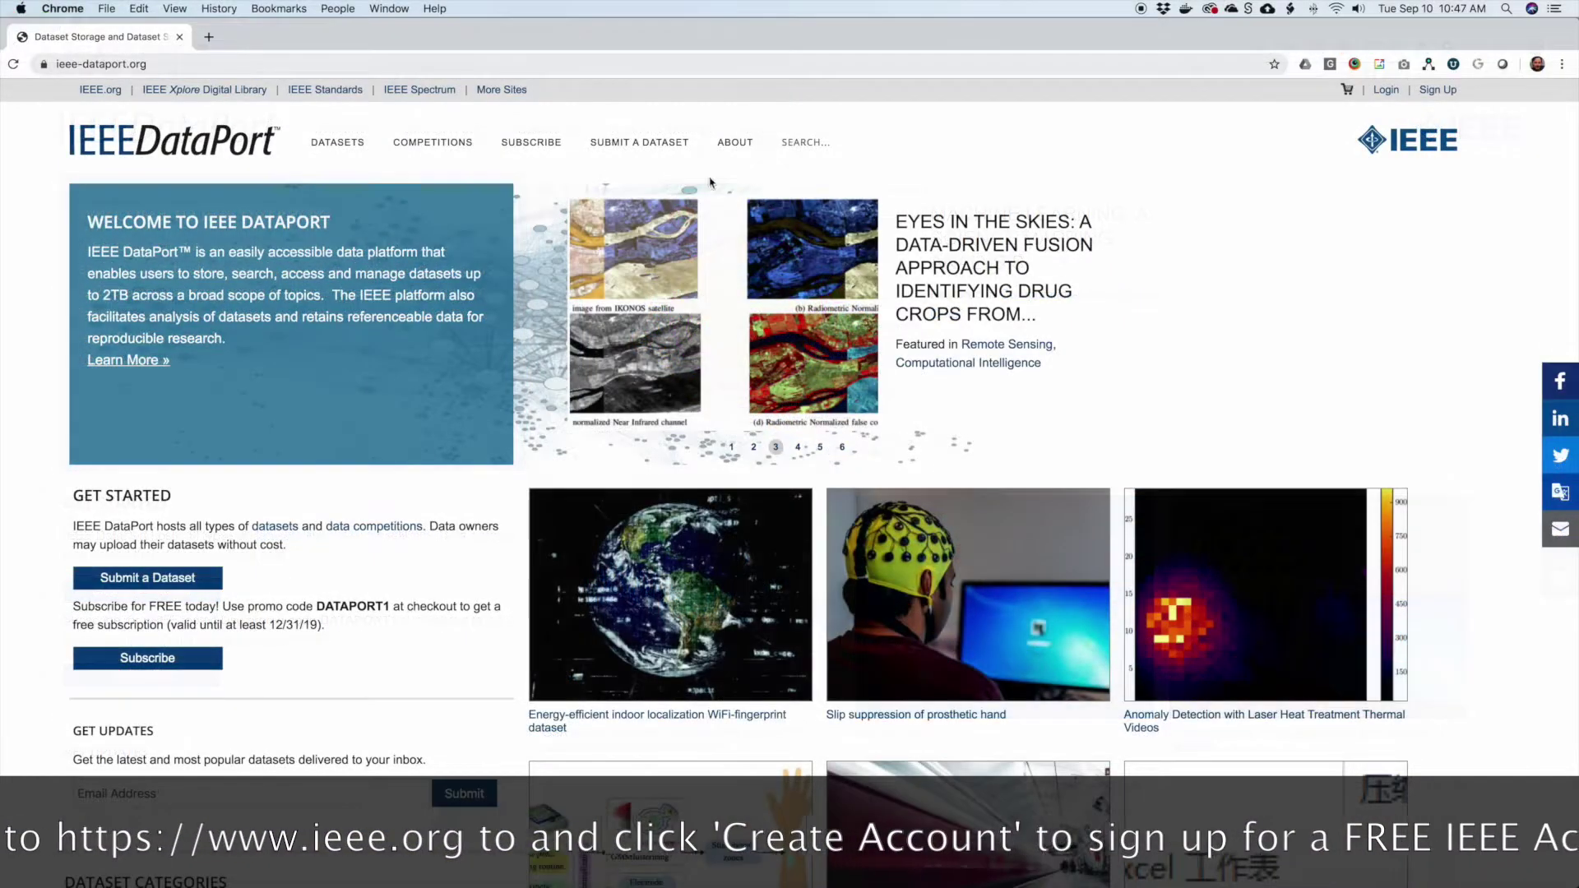
Sign in to IEEE DataPort with the saved account and go to Submit a Dataset.
left_click(1385, 90)
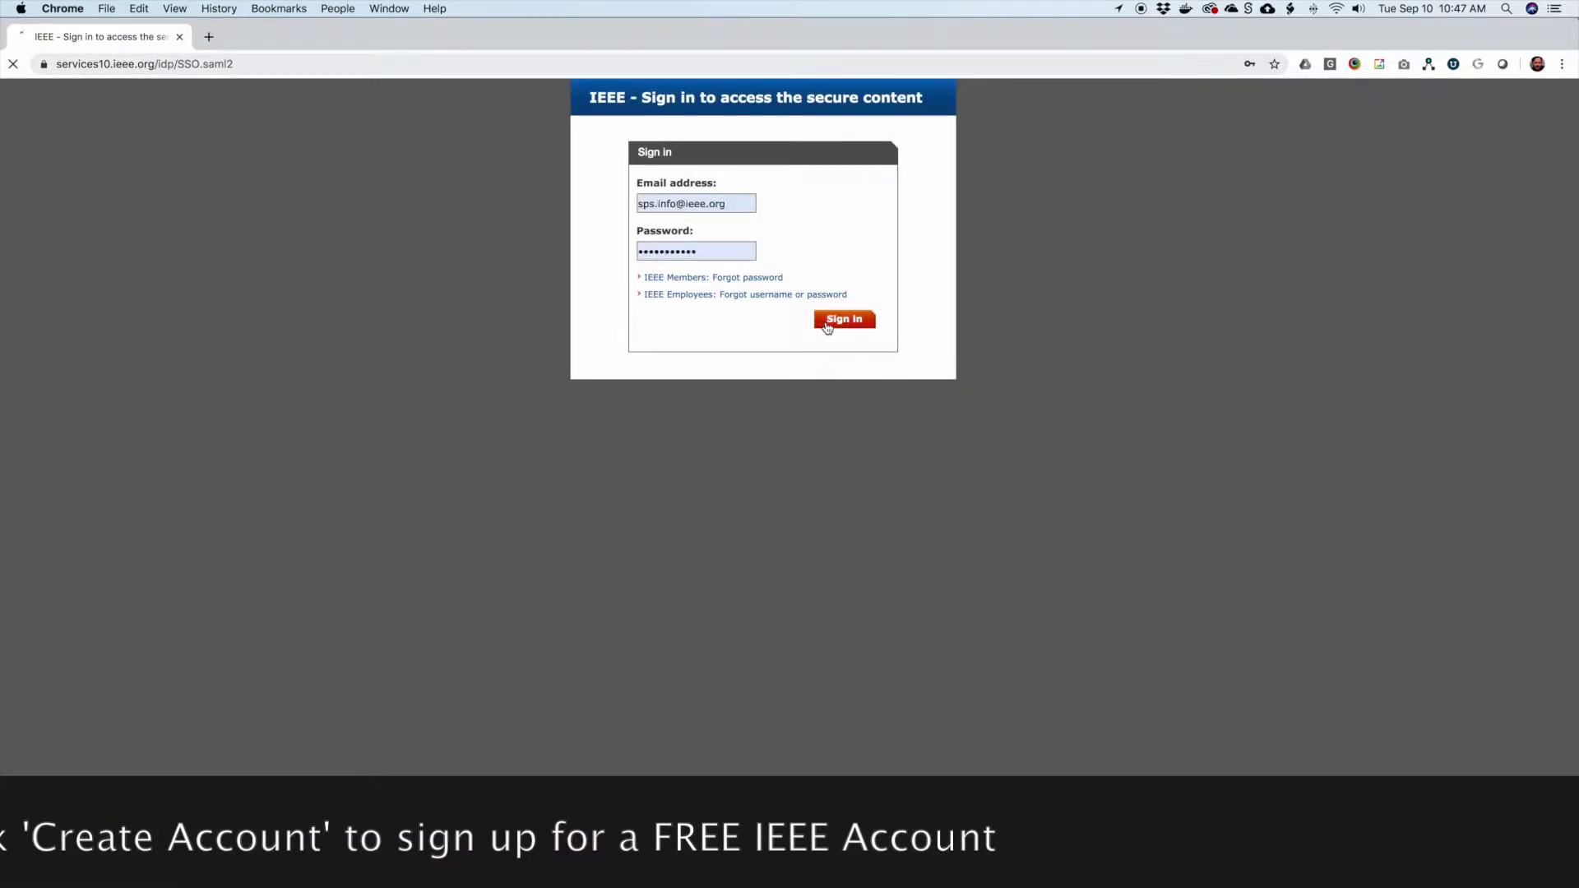
left_click(826, 320)
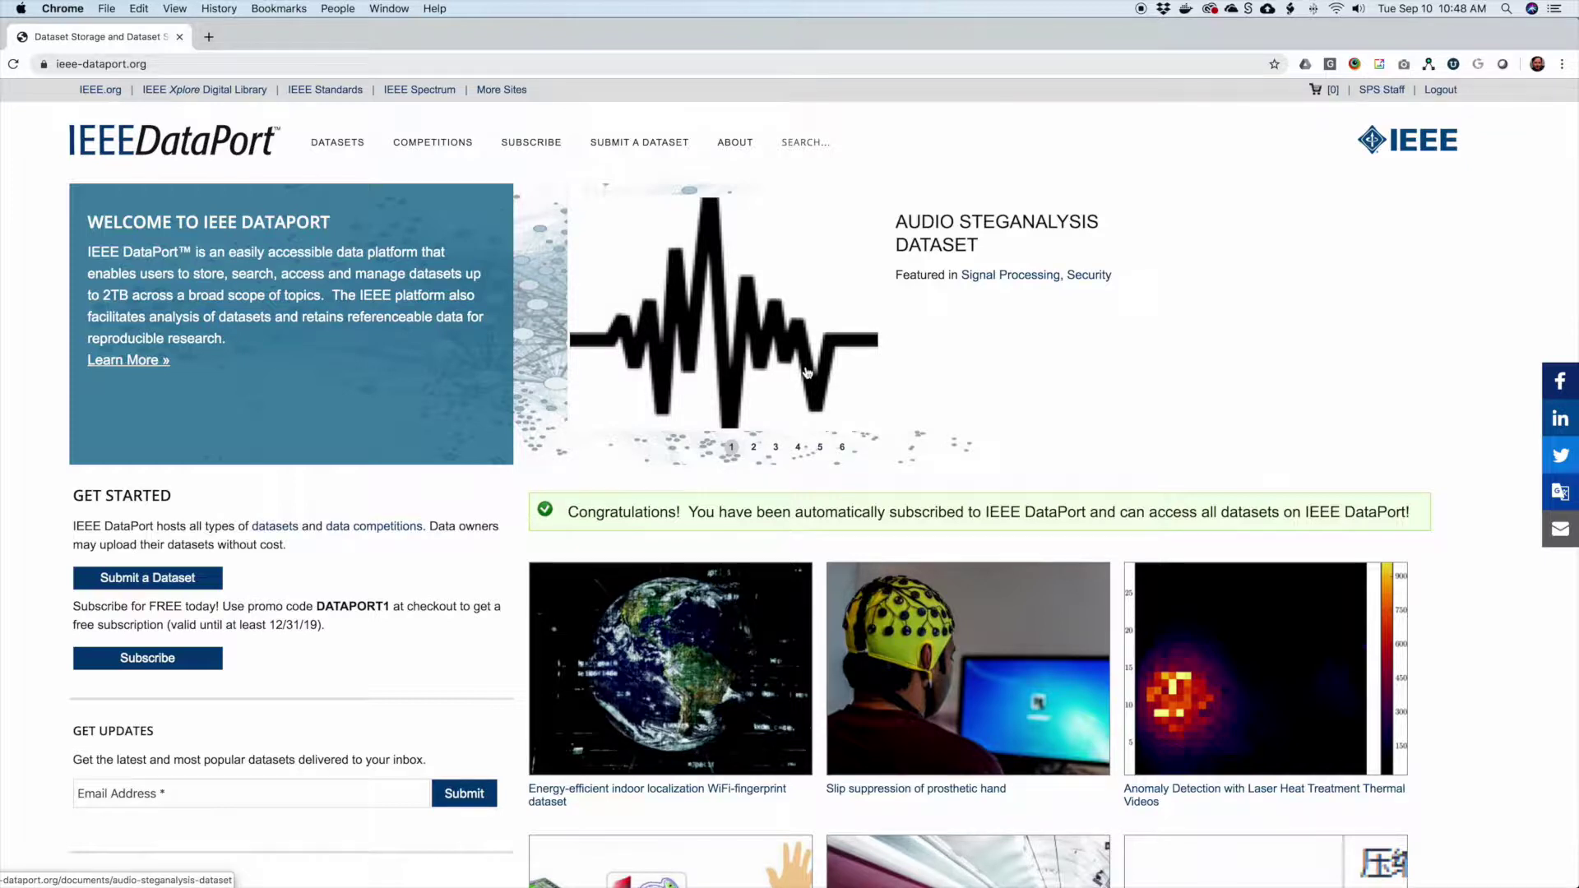
left_click(621, 144)
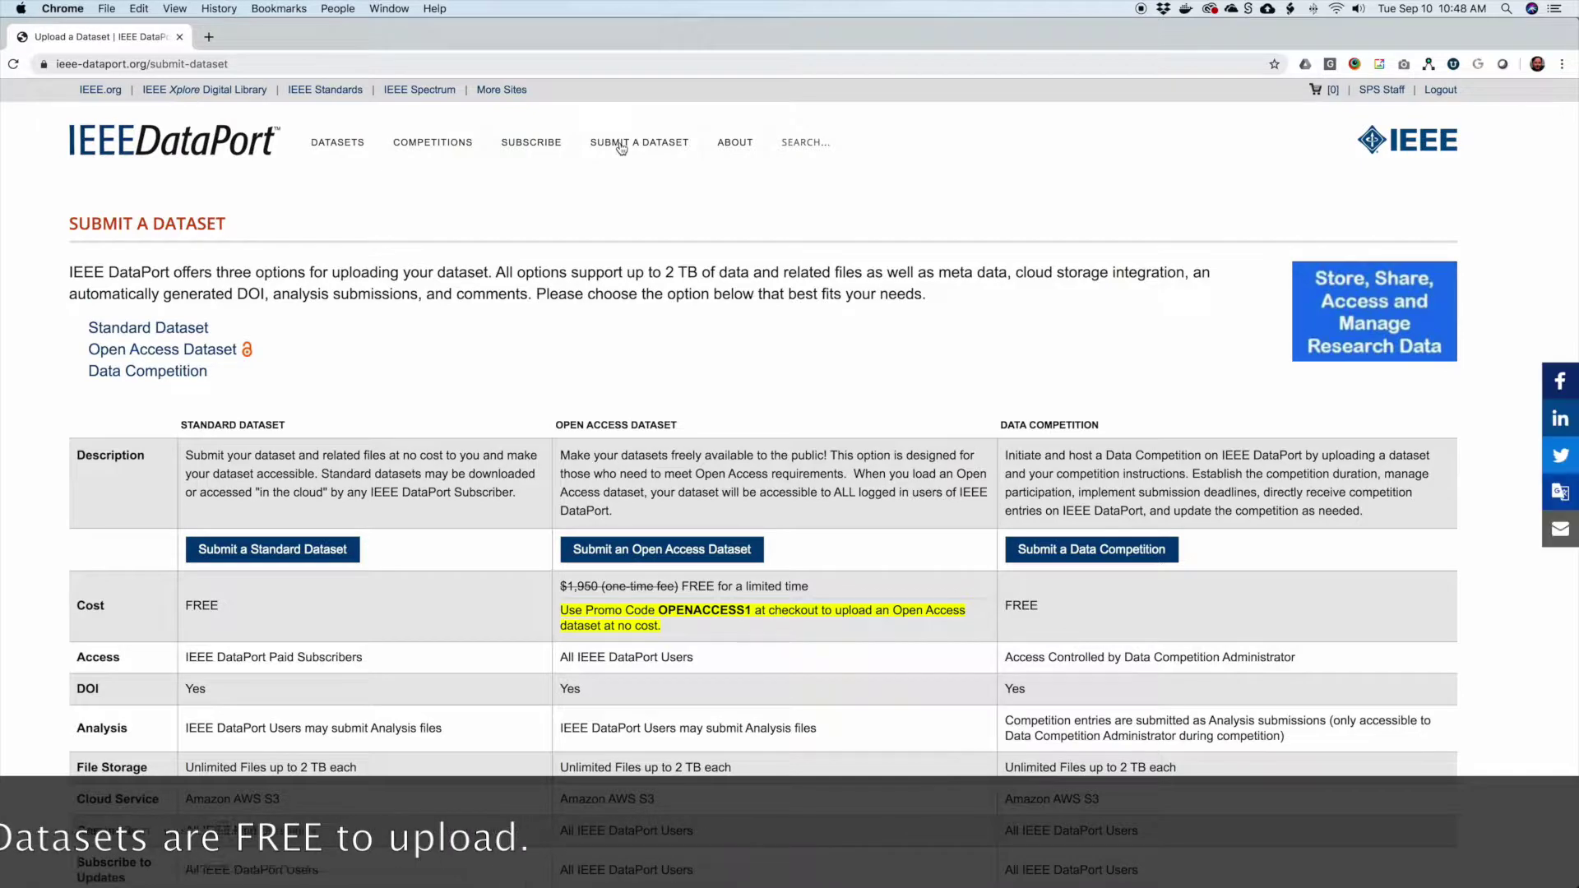
Start a standard dataset submission and begin the first author's name entry.
left_click(310, 550)
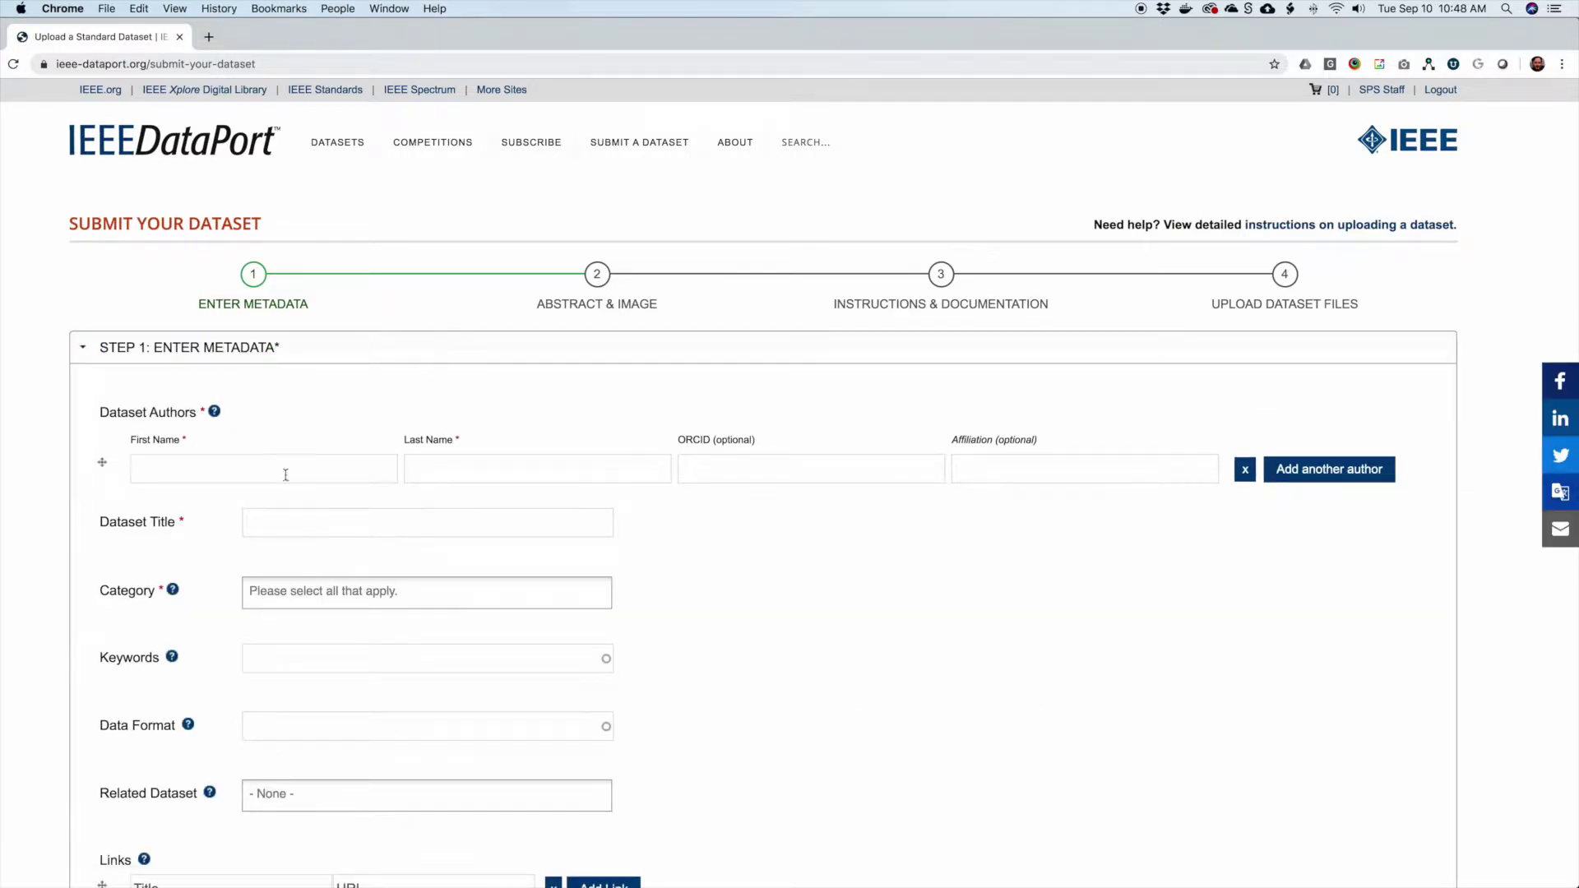
left_click(285, 472)
type("Sampl")
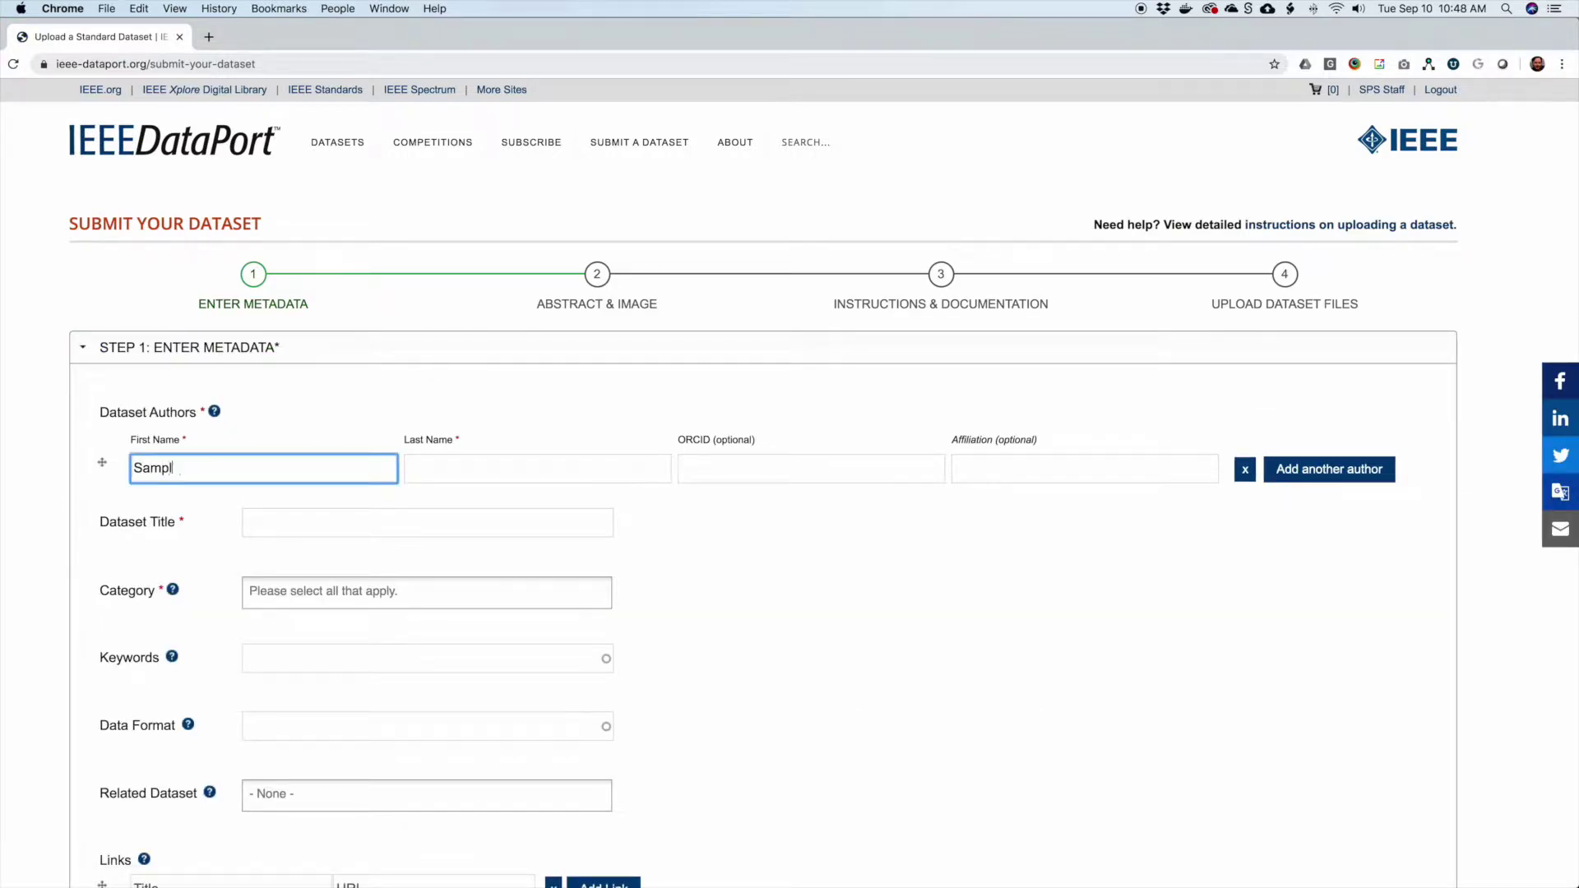
Enter author name Sample Author and dataset title 'Mock Dataset'.
type("e")
key("Tab")
type("Author")
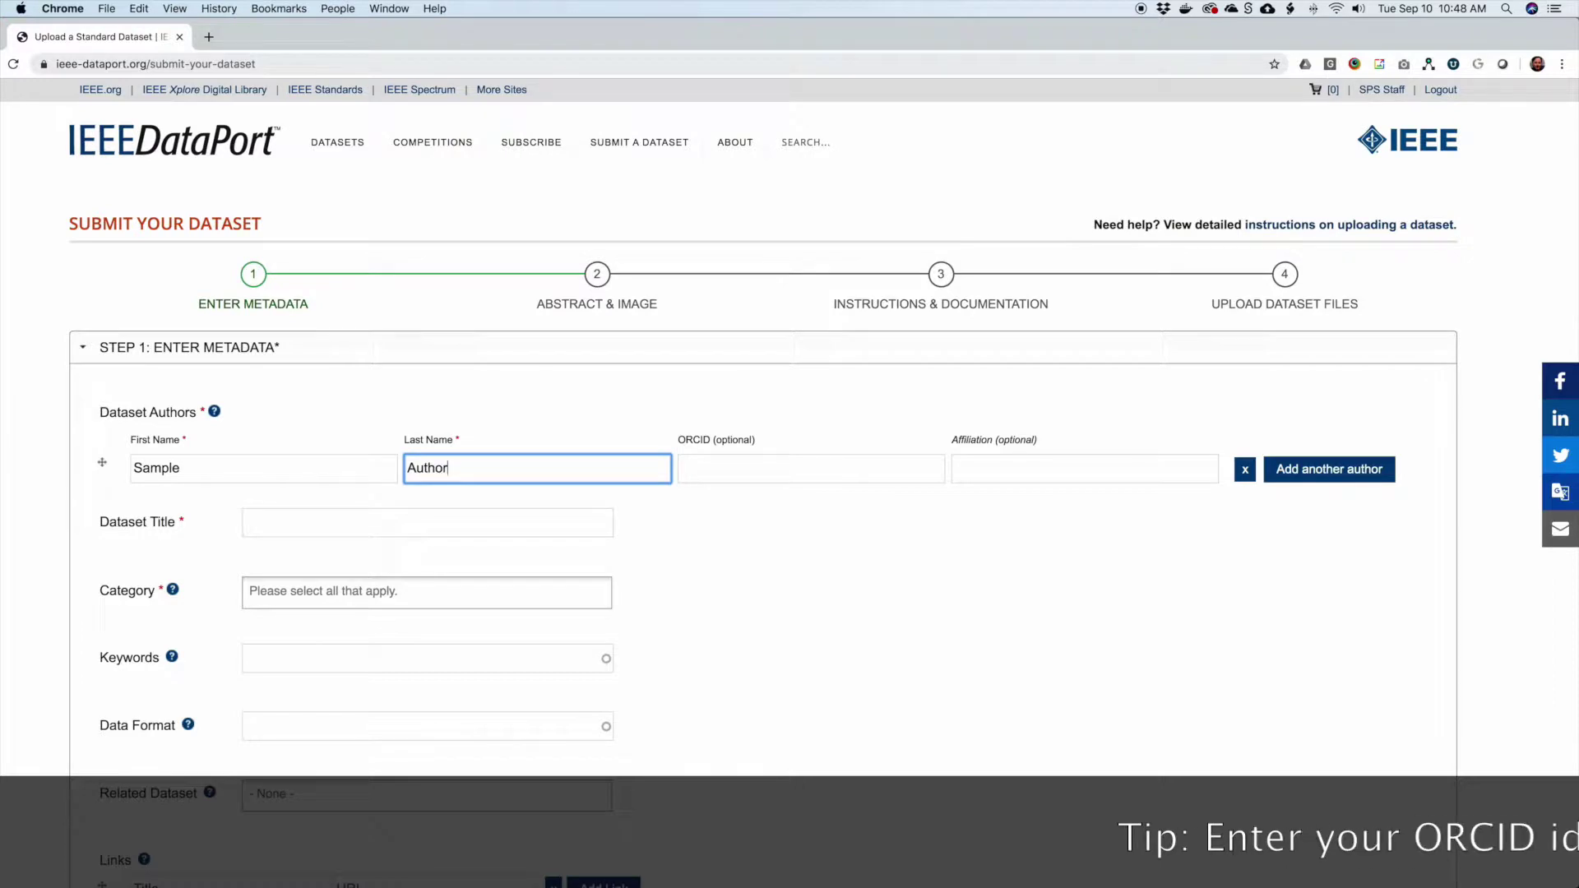
left_click(274, 522)
type("M")
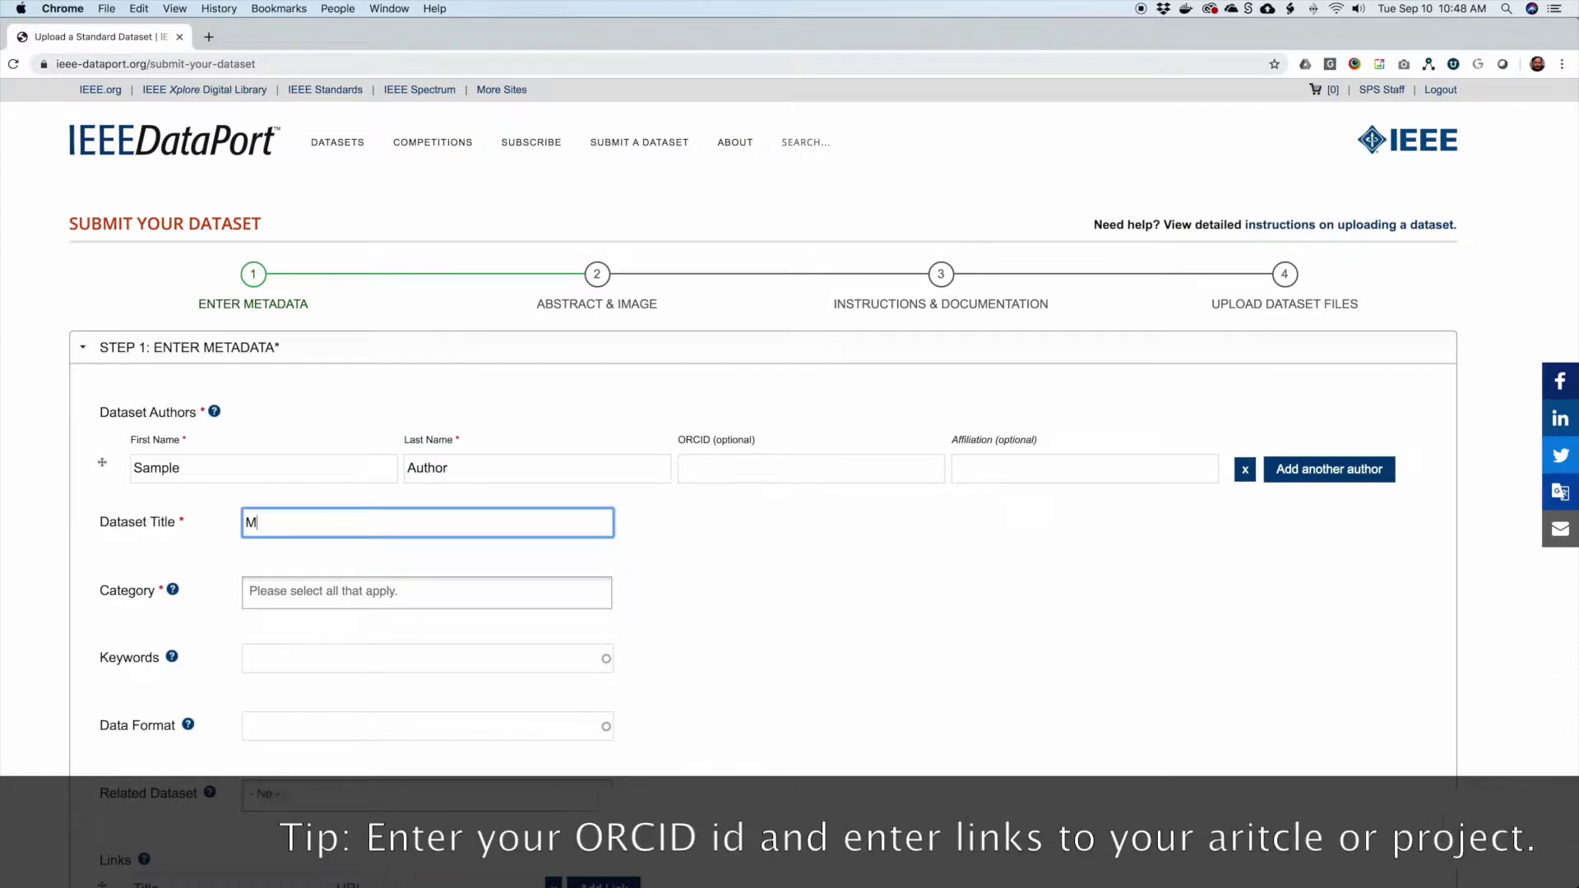
type("ock Dataset")
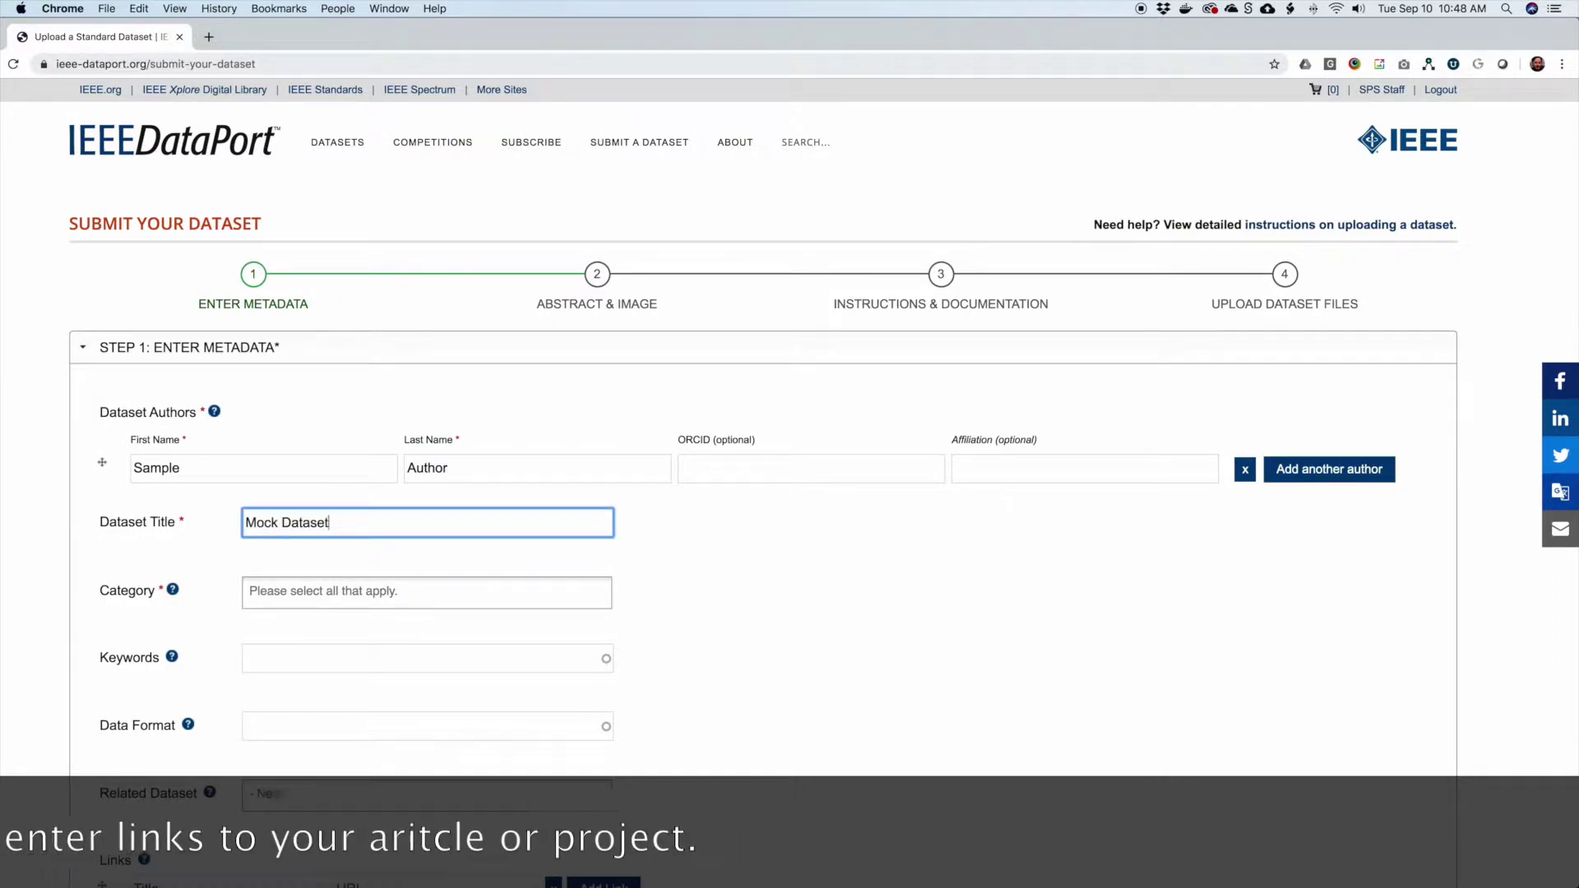
Set categories Computer Vision and Image Processing, and data format .csv.
left_click(269, 593)
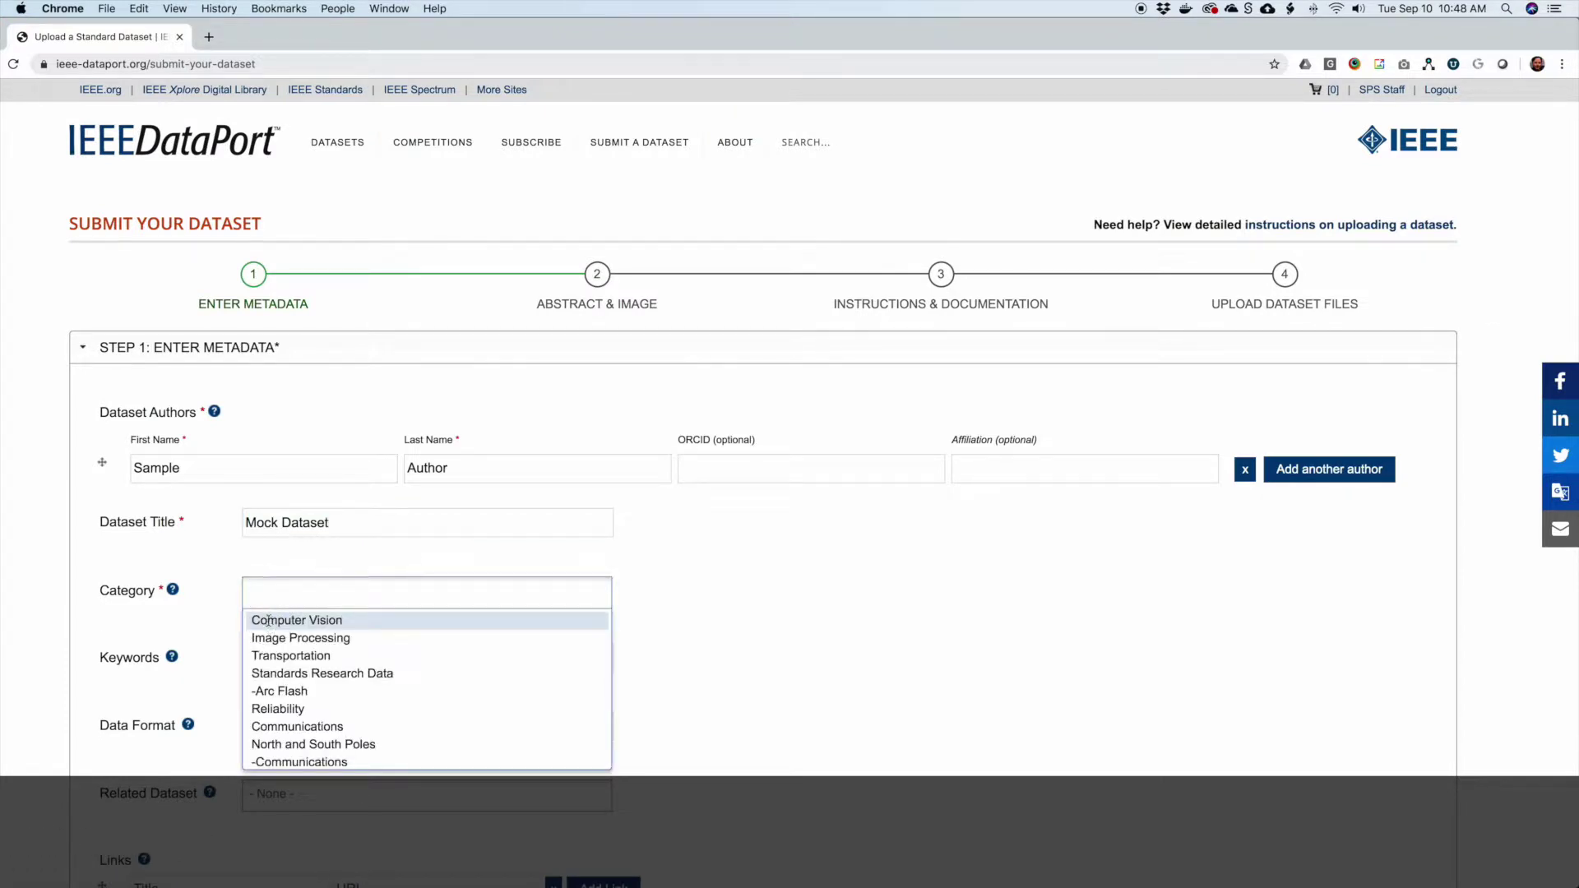
left_click(268, 620)
left_click(320, 619)
left_click(297, 649)
scroll(216, 672, "down", 1)
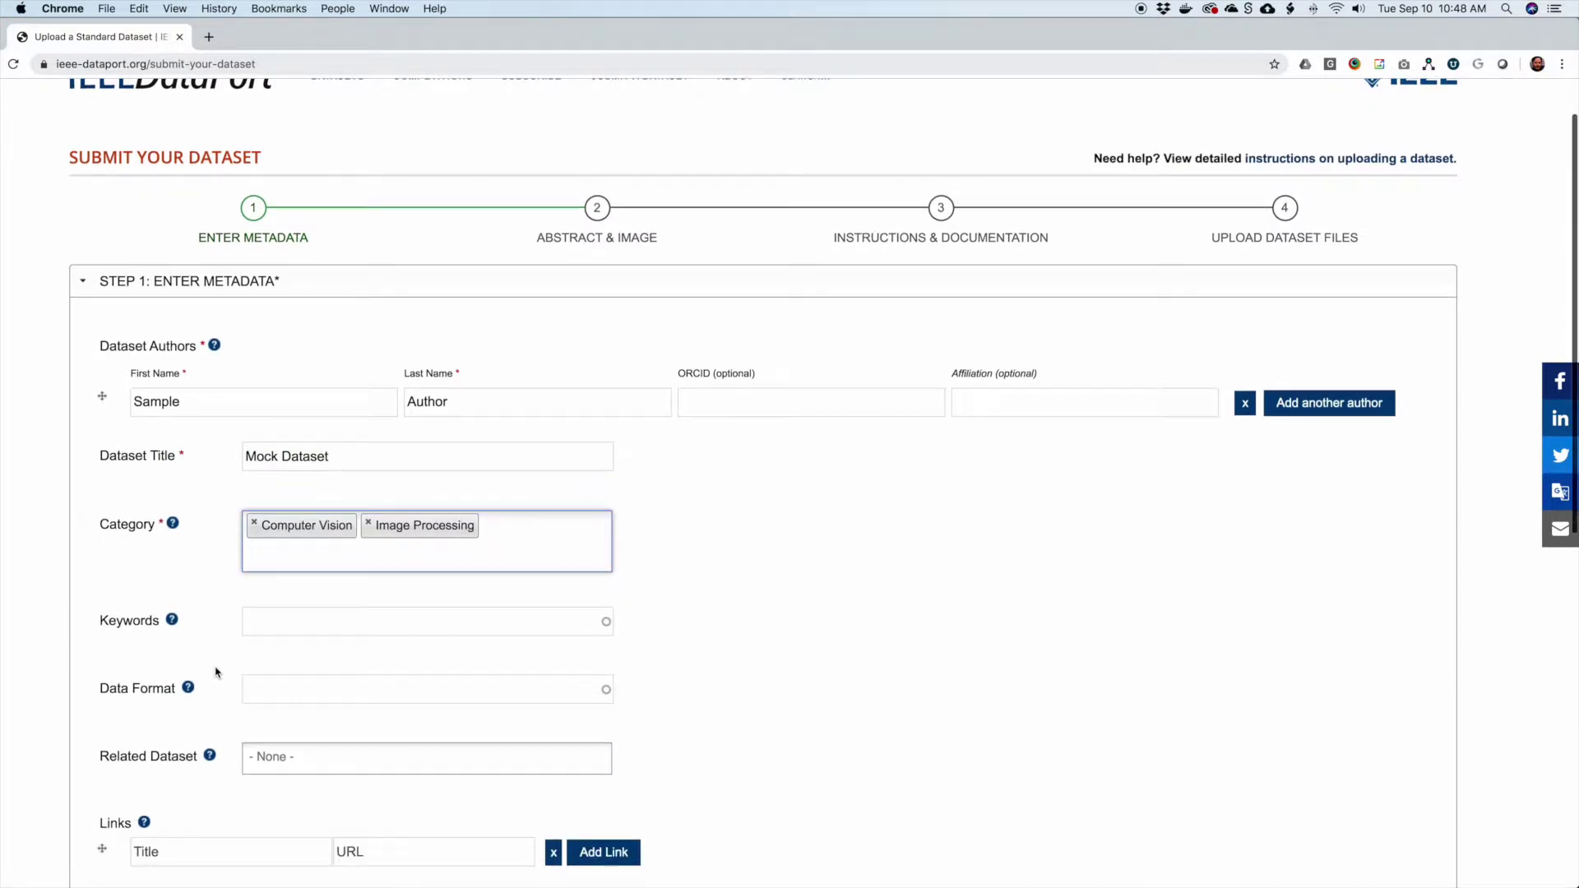
scroll(217, 672, "down", 3)
left_click(259, 519)
type("CSV")
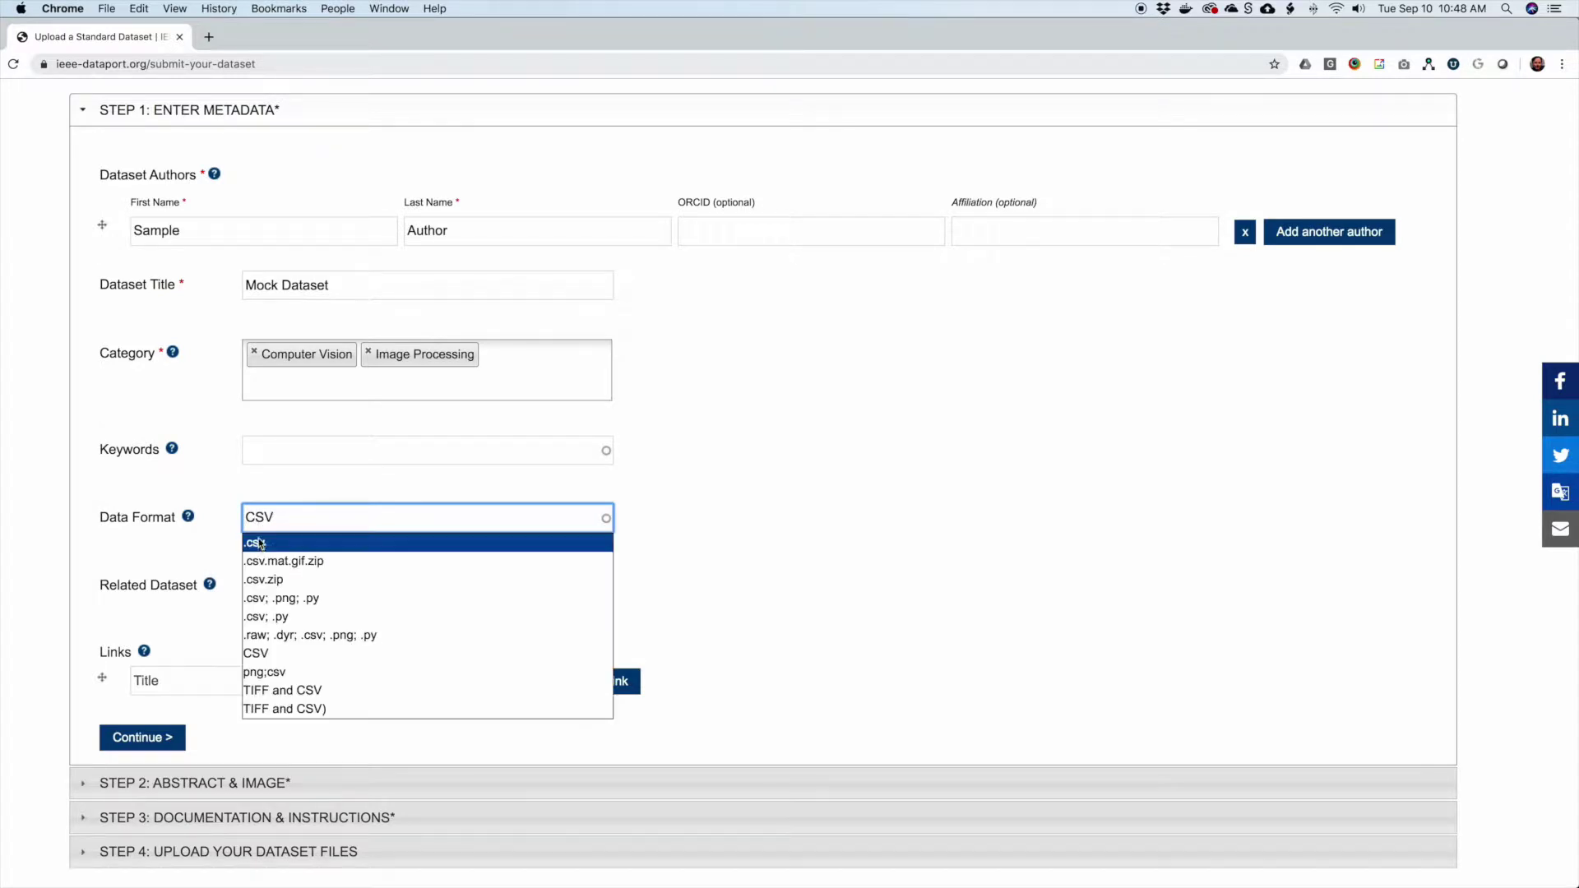
left_click(255, 541)
scroll(213, 584, "down", 2)
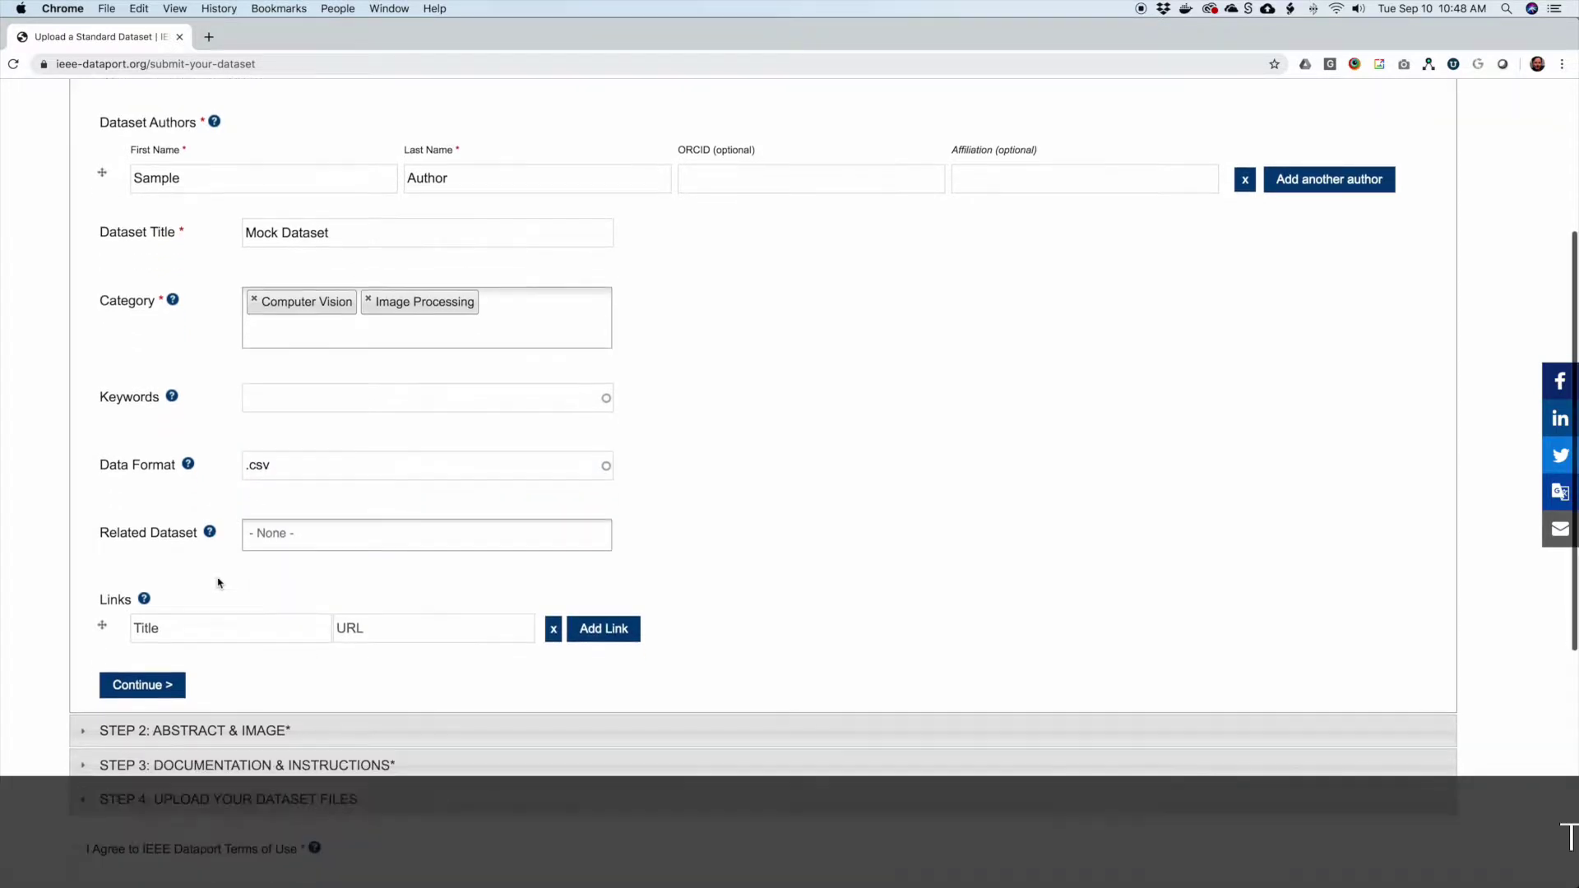
Upload data-image.jpg as the dataset image.
left_click(183, 621)
left_click(275, 151)
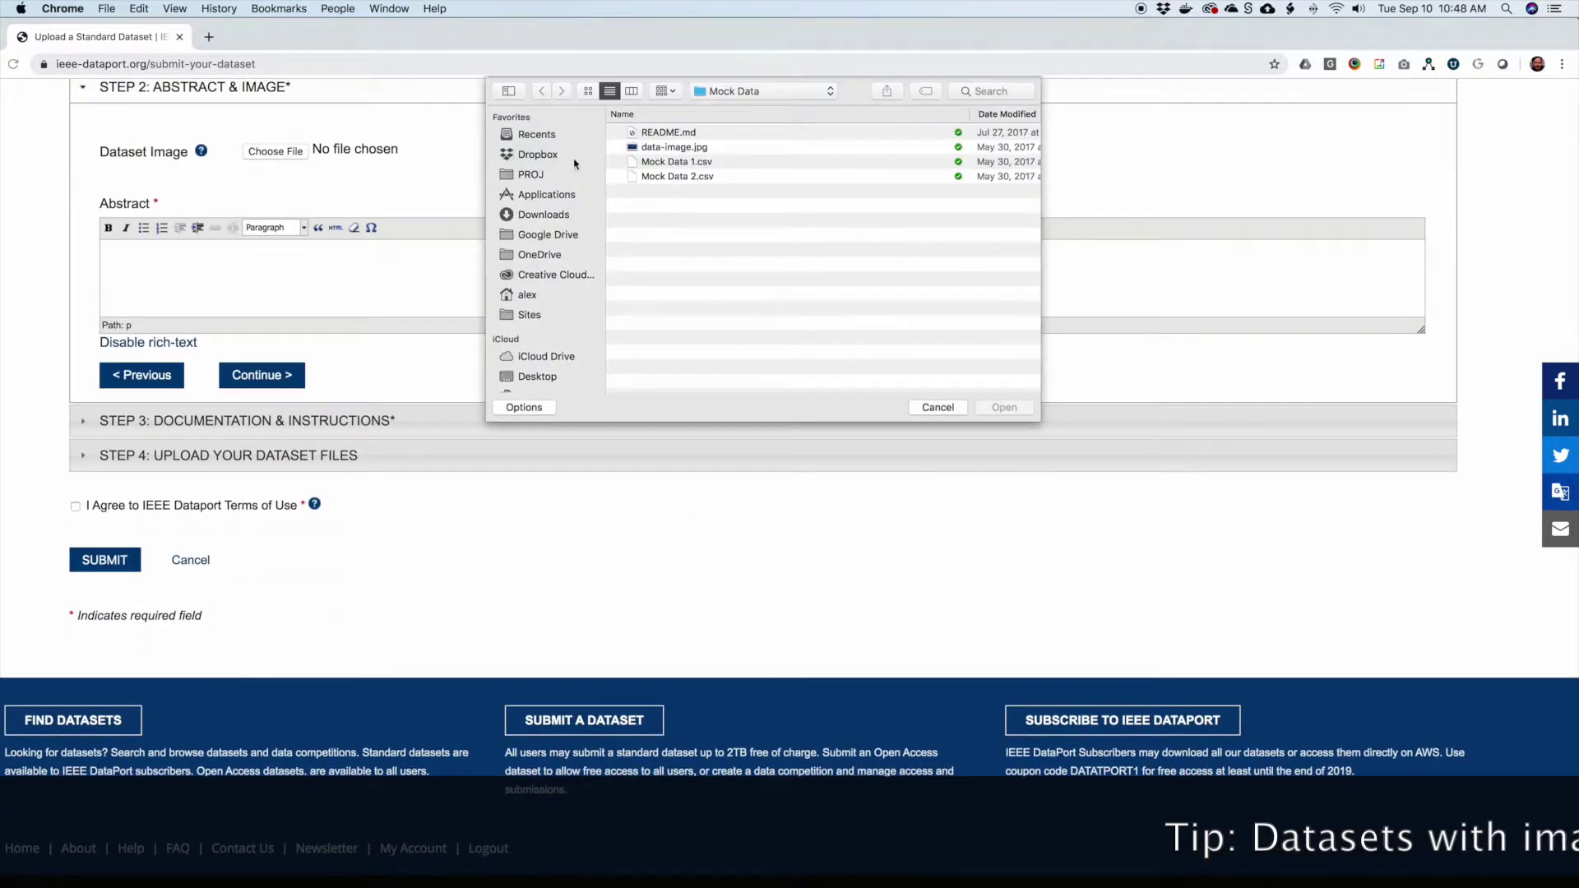
double_click(633, 148)
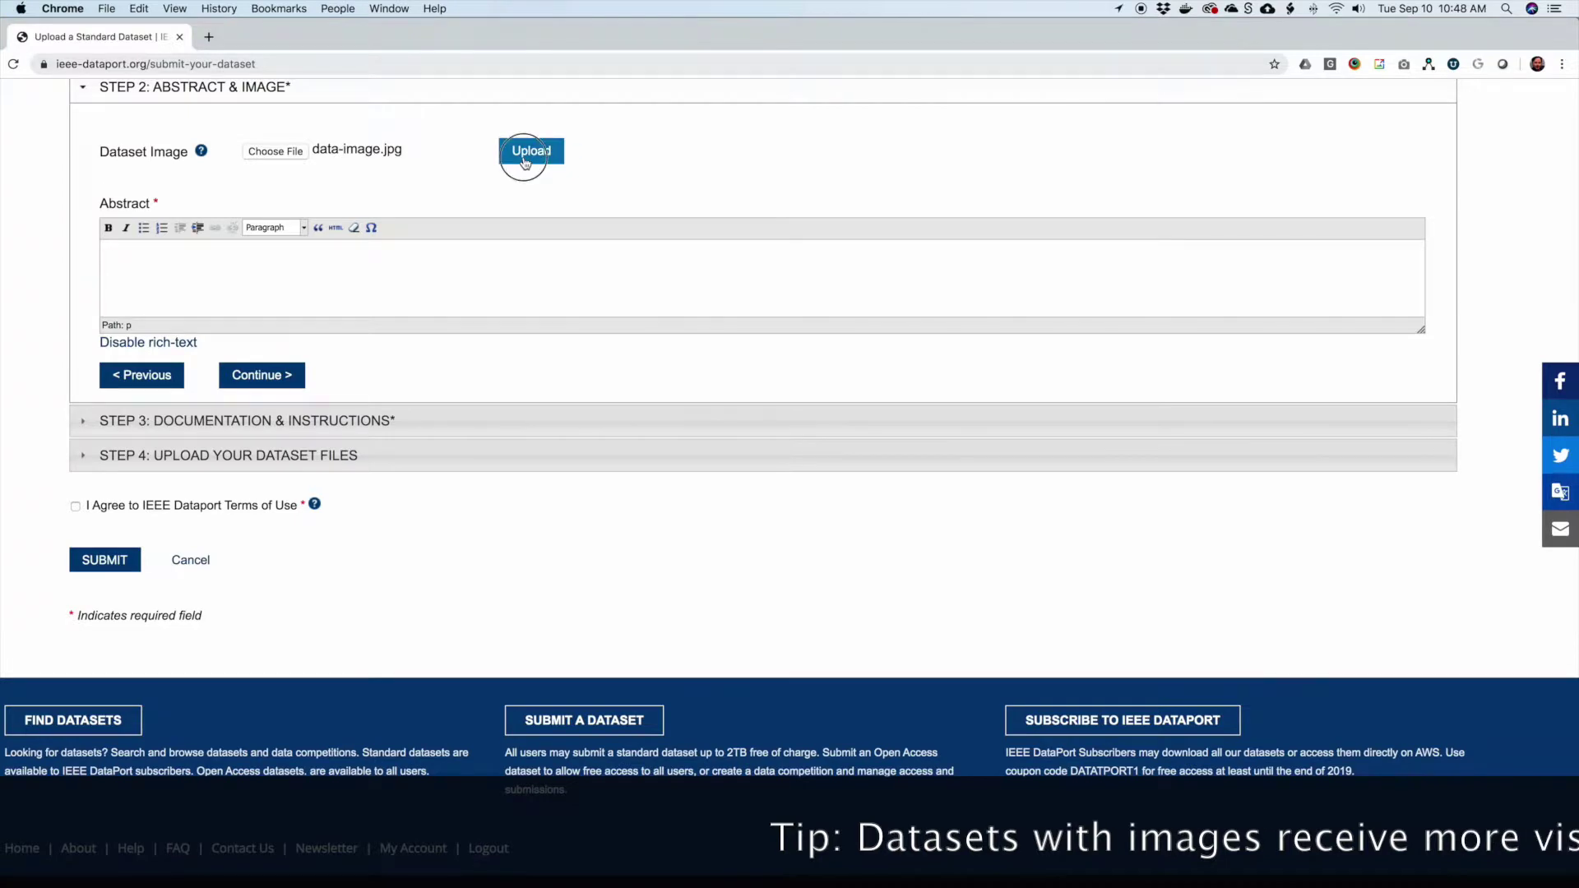
left_click(527, 154)
Paste the Lorem ipsum placeholder text into the Abstract editor.
left_click(400, 287)
type("Lorem ipsum dolor sit amet, consectetur adipiscing elit. Cras felis est, euismod vel efficitur eu, tempor eu ligula. Vestibulum ultrices porta elementum. Donec ultrices luctus sapien, non cursus erat hendrerit eget. Duis vitae pretium leo. Ut placerat vestibulum velit, nec pharetra lectus egestas vitae. Class aptent taciti sociosqu ad litora torquent per conubia nostra, per inceptos himenaeos. Etiam sollicitudin et magna vitae varius. Pellentesque ut neque vel arcu volutpat luctus. Vestibulum pellentesque laoreet nisi eget malesuada. Quisque tincidunt orci nec dui dapibus molestie ac in enim. Cras magna justo, dignissim ut nibh id, pulvinar dapibus sapien. Nunc porta metus ipsum. In eget lacus a urna suscipit vehicula. Curabitur vel sapien ac diam sollicitudin vehicula vitae non lorem. Cras sed tortor eros.")
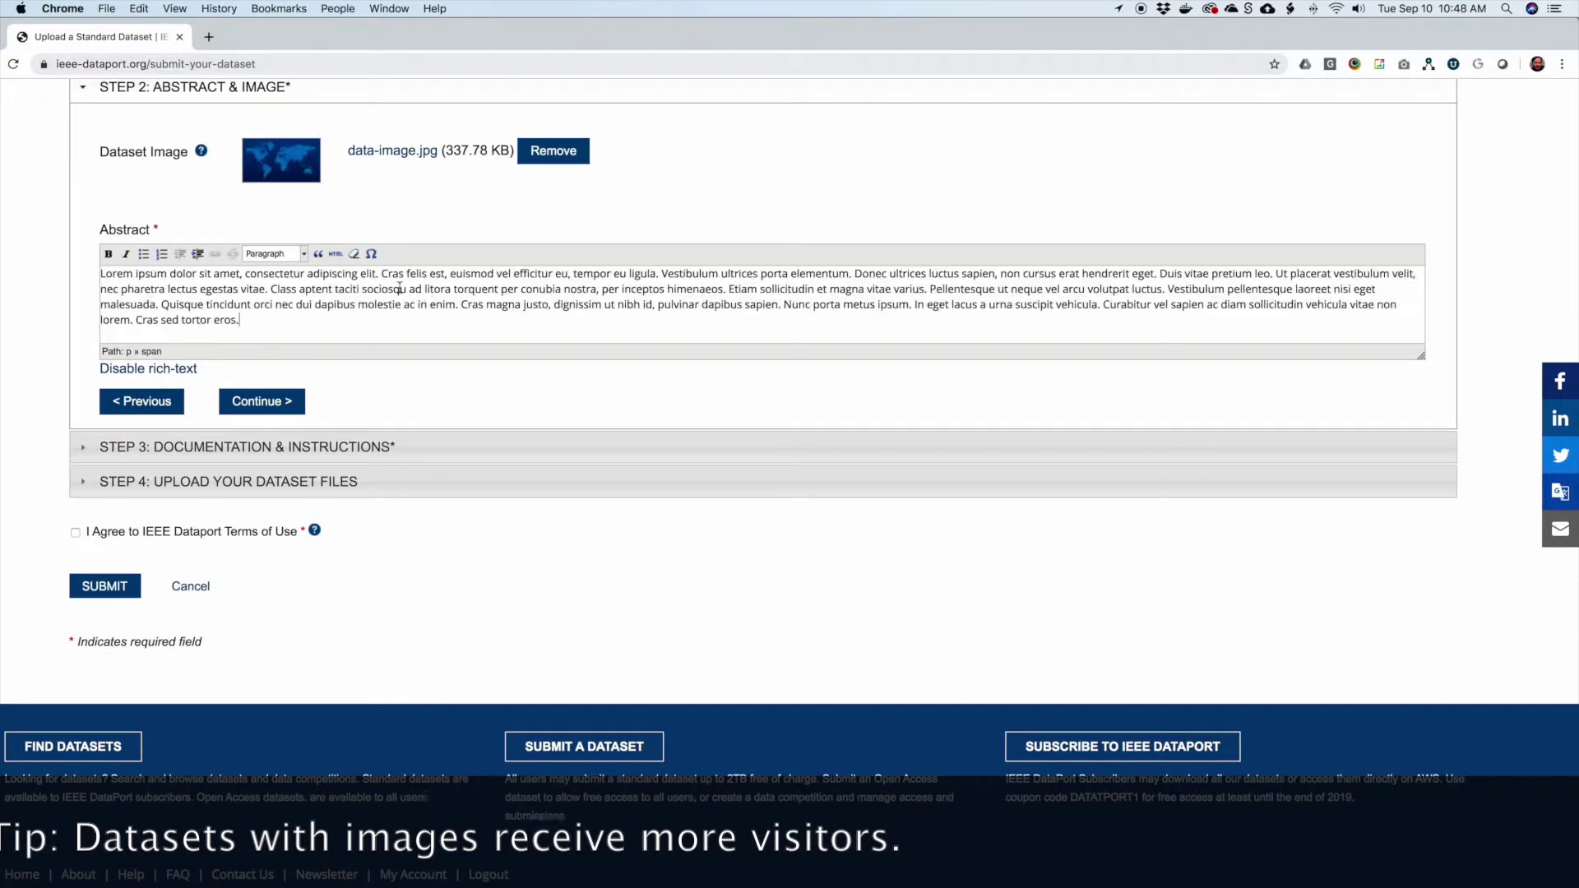
left_click(261, 400)
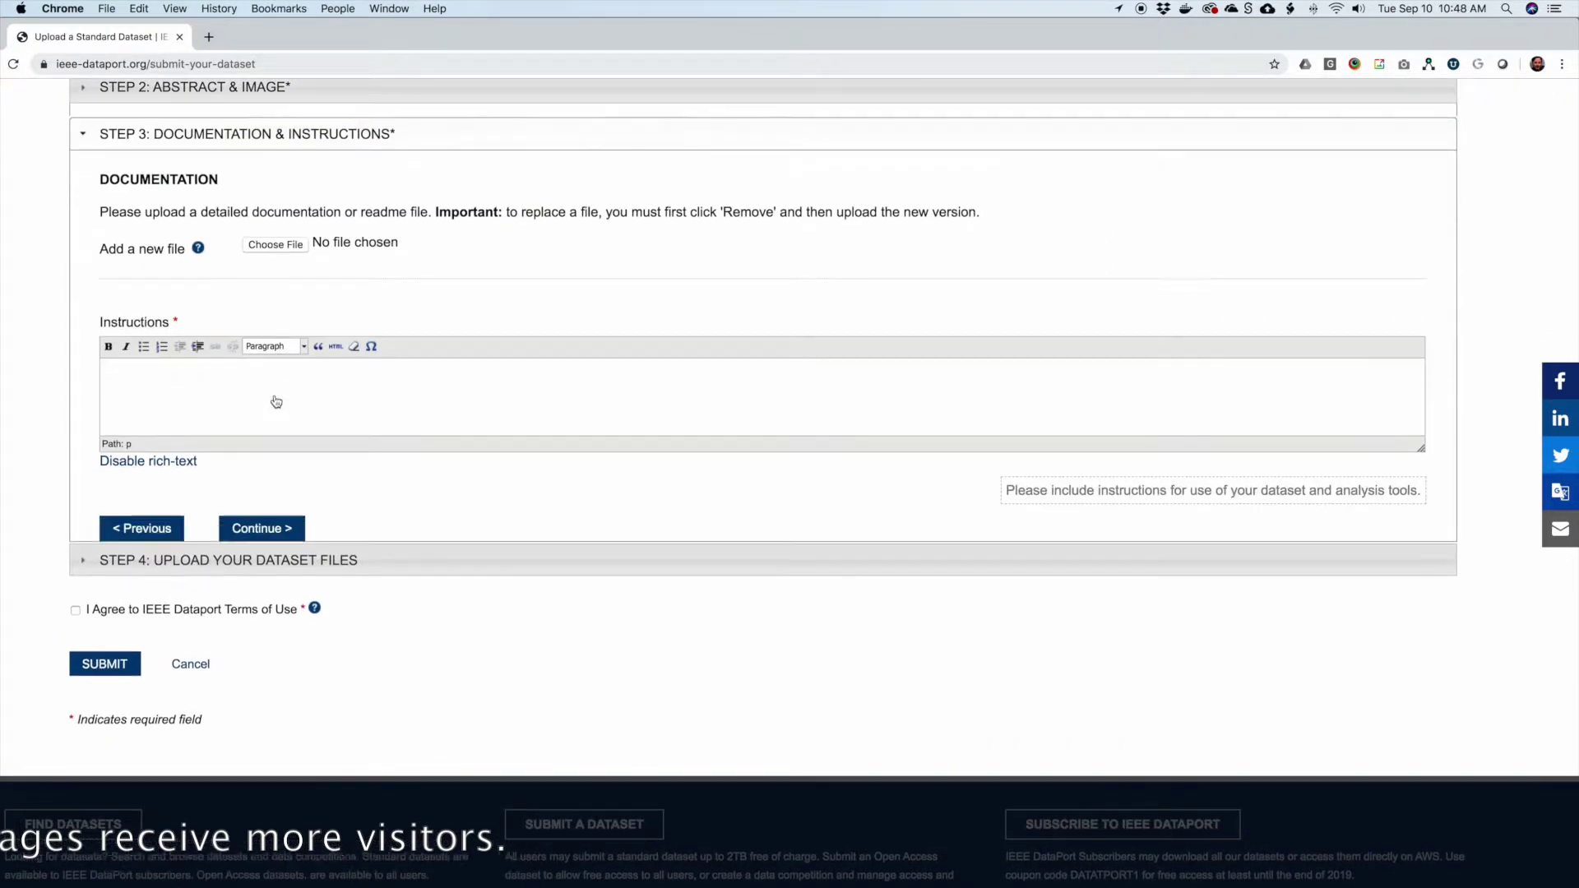
Upload README.md as the dataset documentation file.
left_click(282, 235)
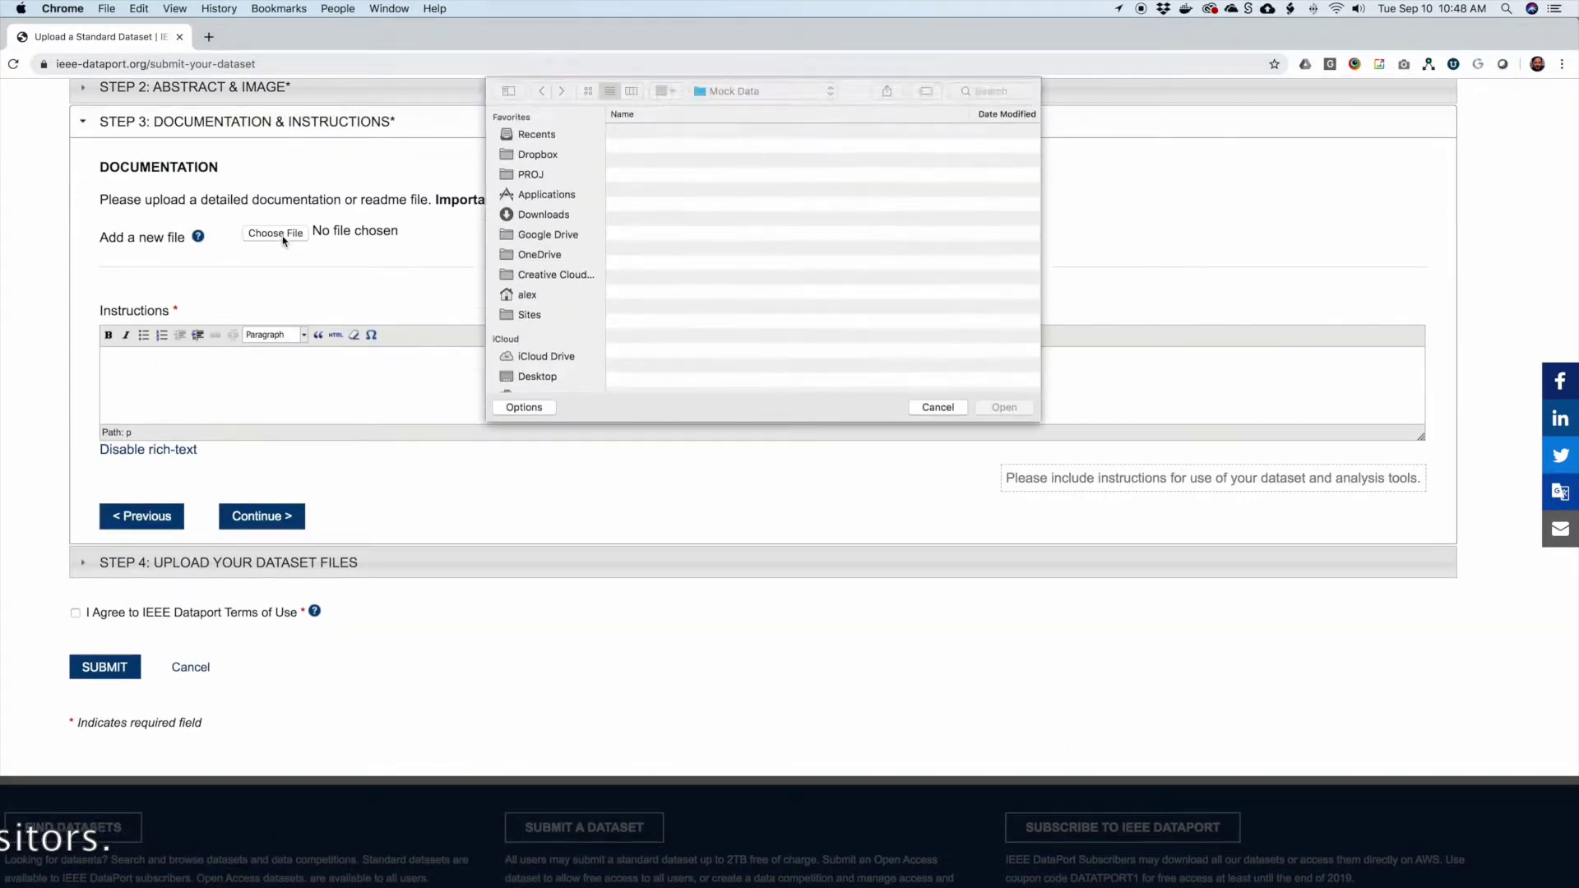
double_click(633, 135)
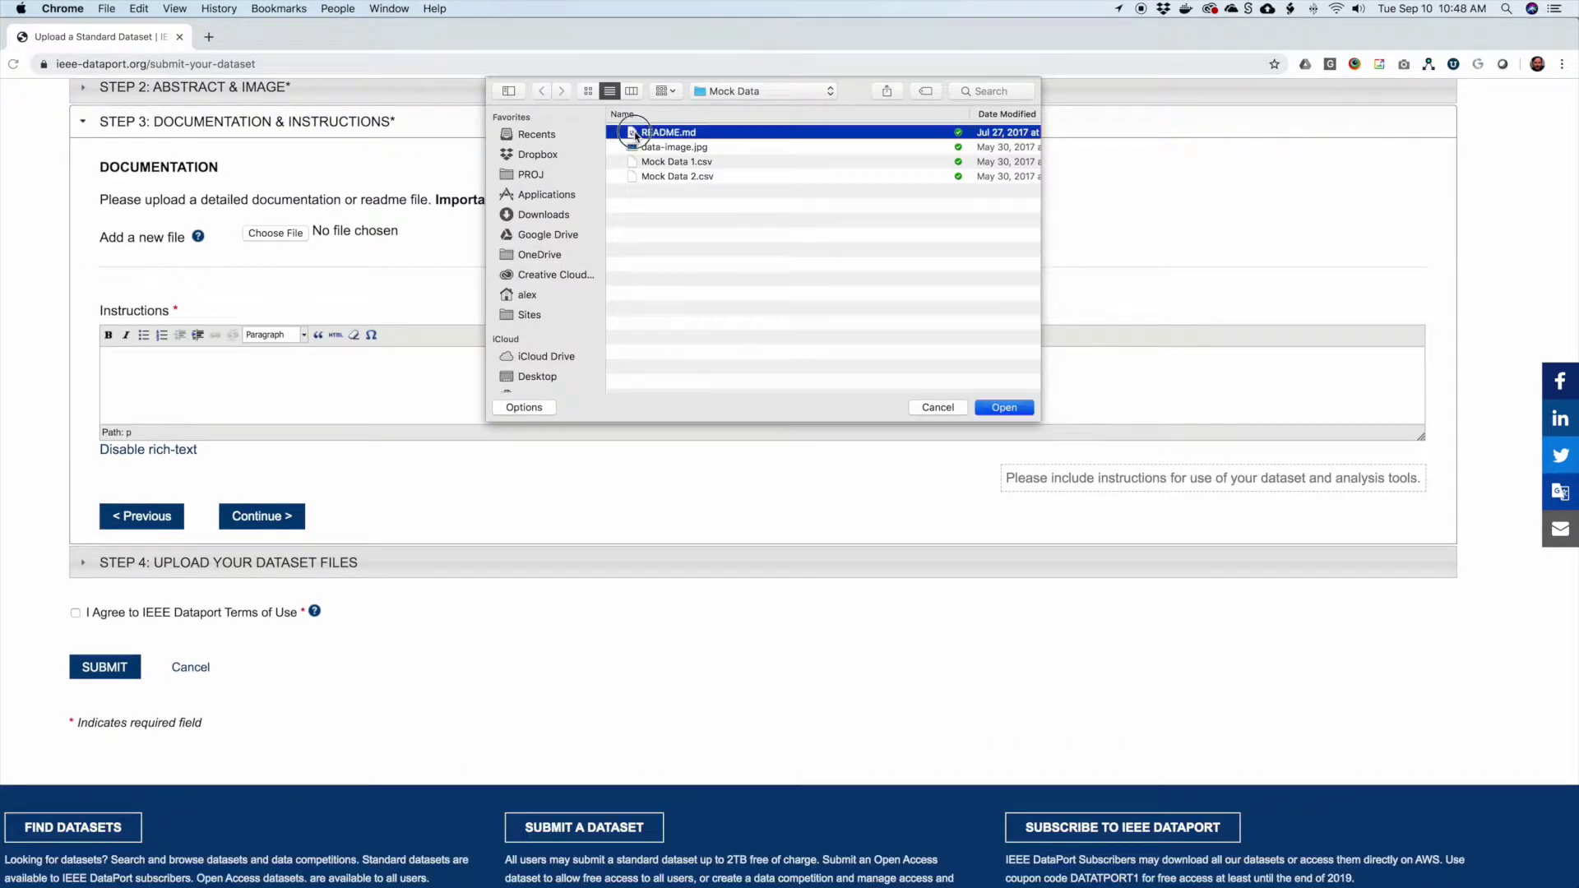
left_click(547, 237)
type("Please see ReadMe file for detailed instructions.")
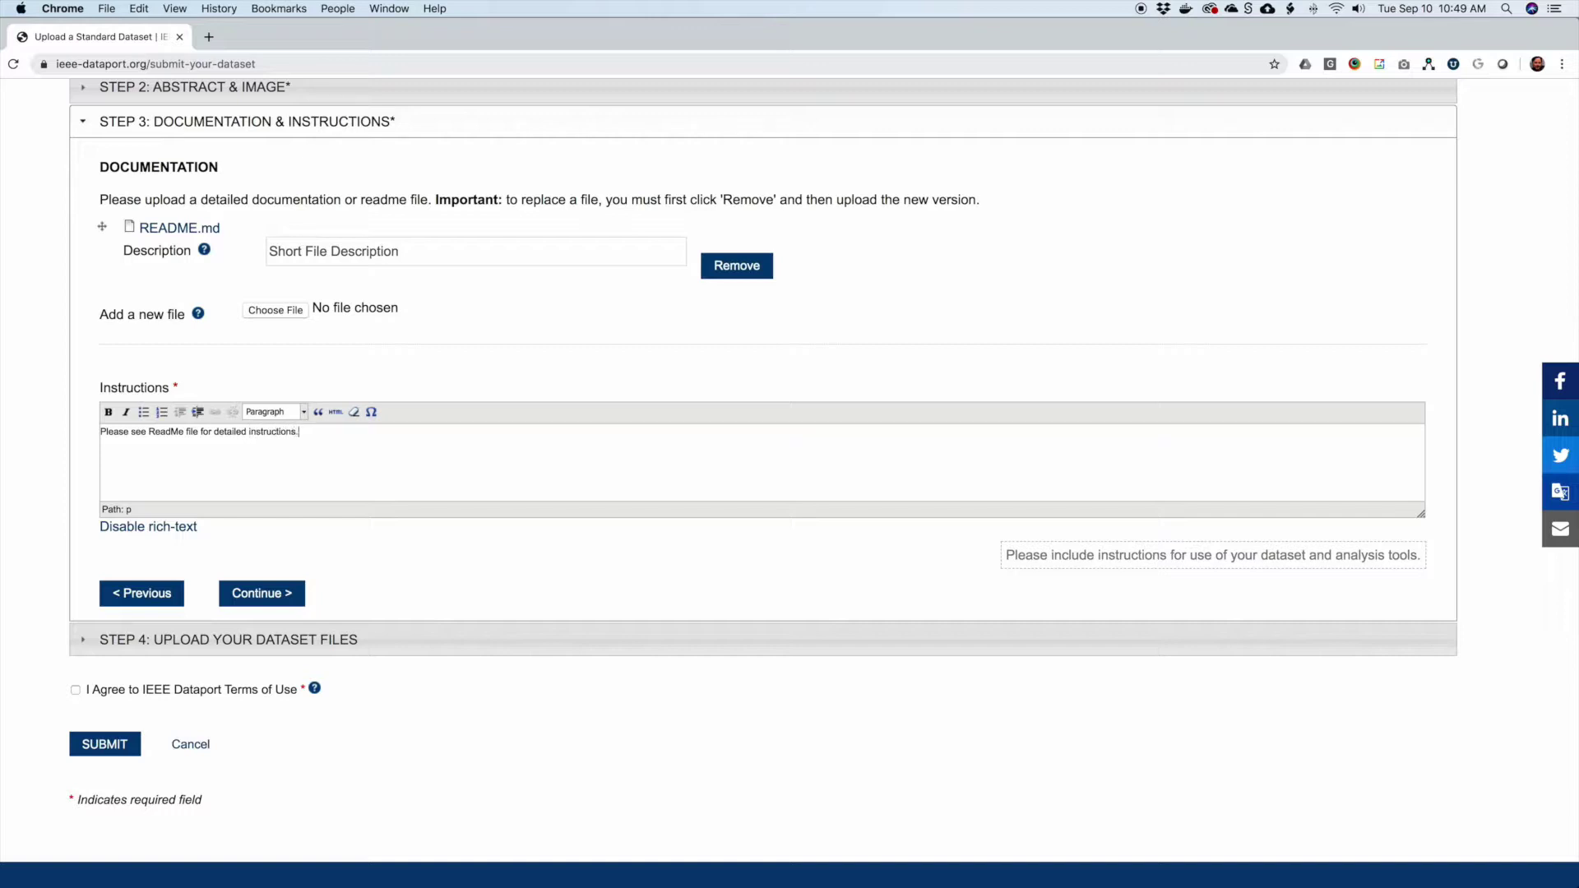
Upload Mock Data 1.csv and choose Mock Data 2.csv as dataset files.
left_click(293, 603)
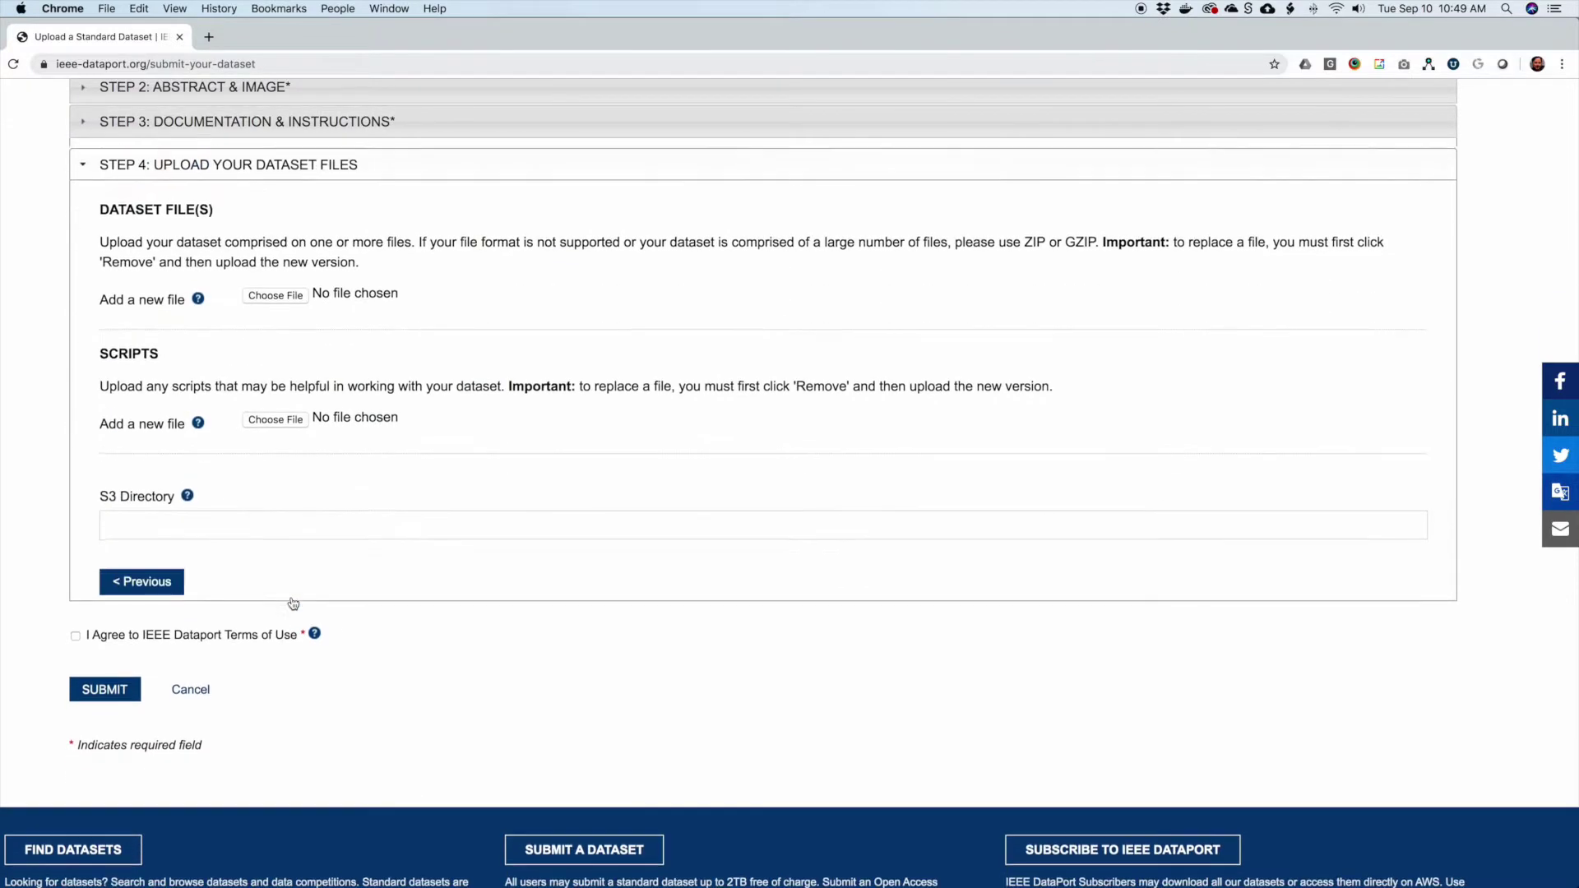
left_click(275, 288)
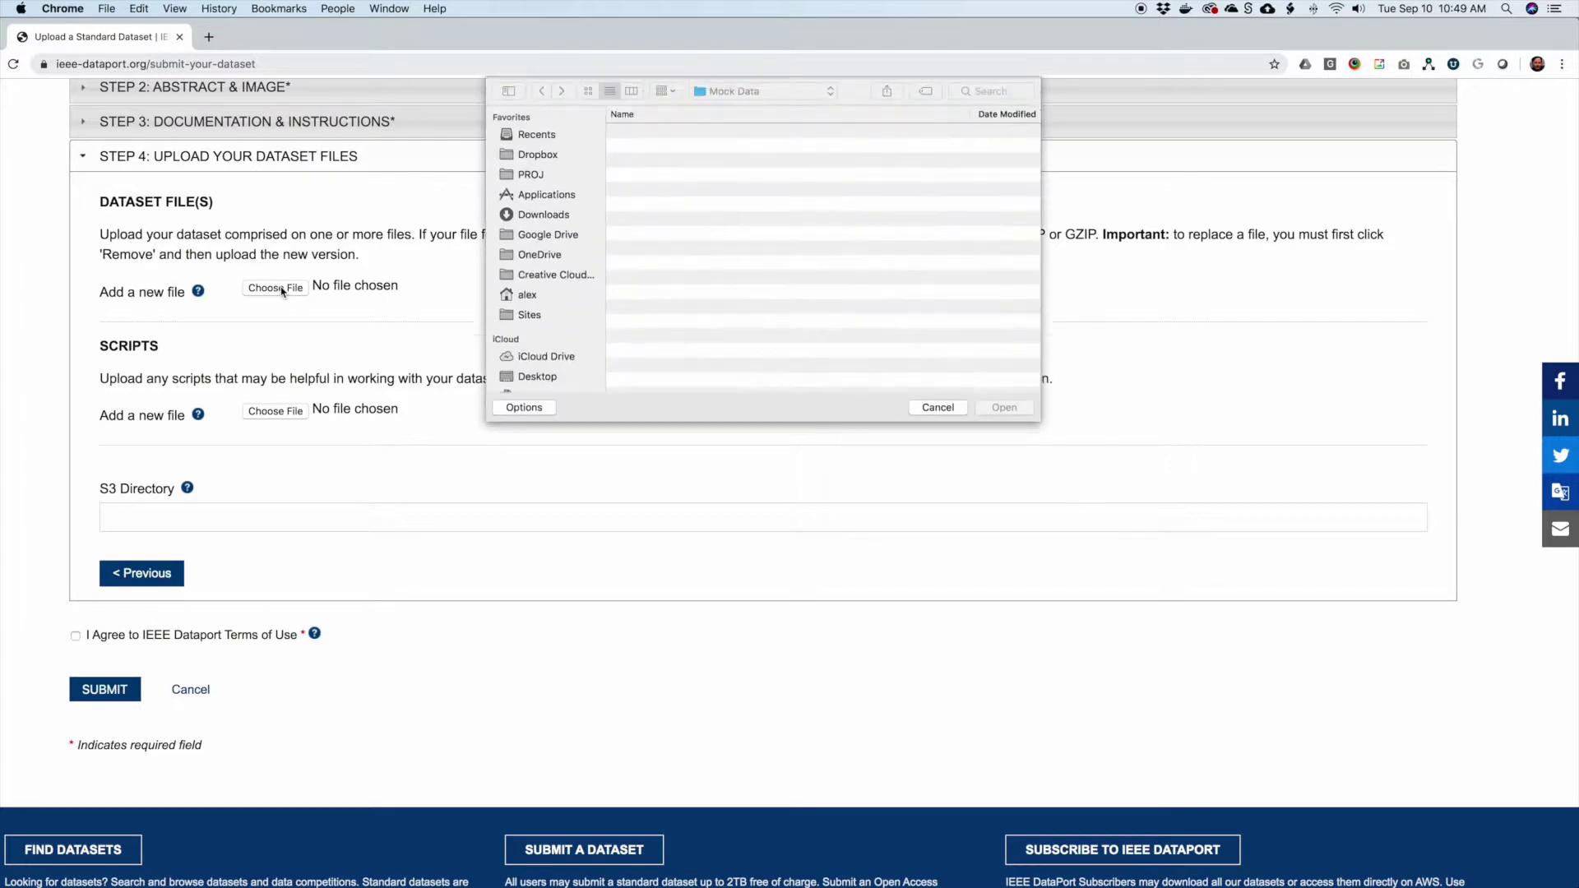
double_click(638, 162)
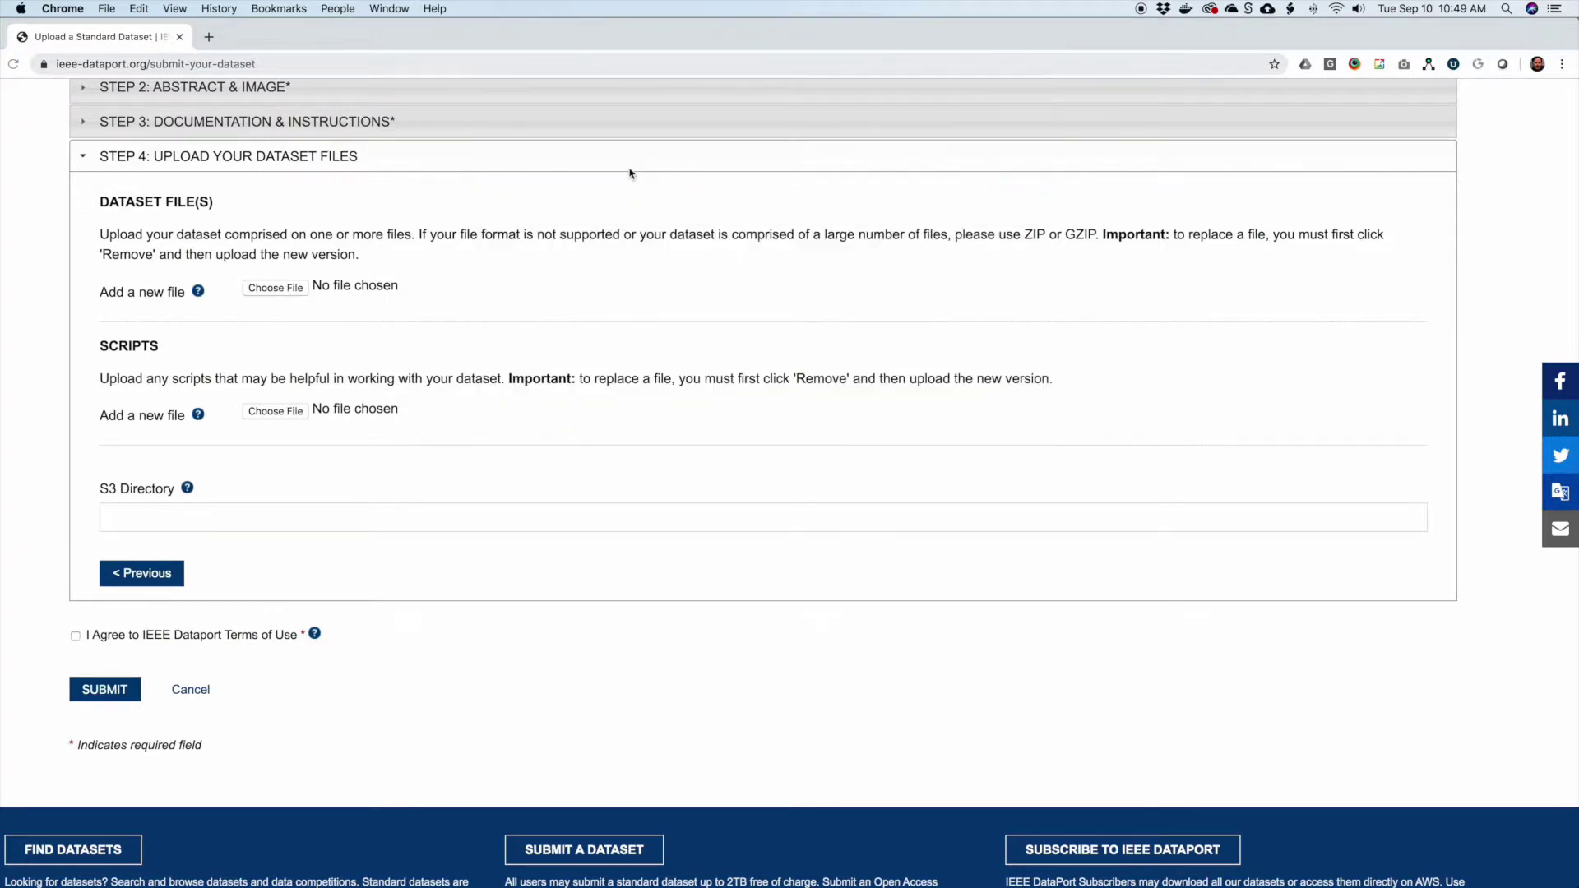
left_click(547, 291)
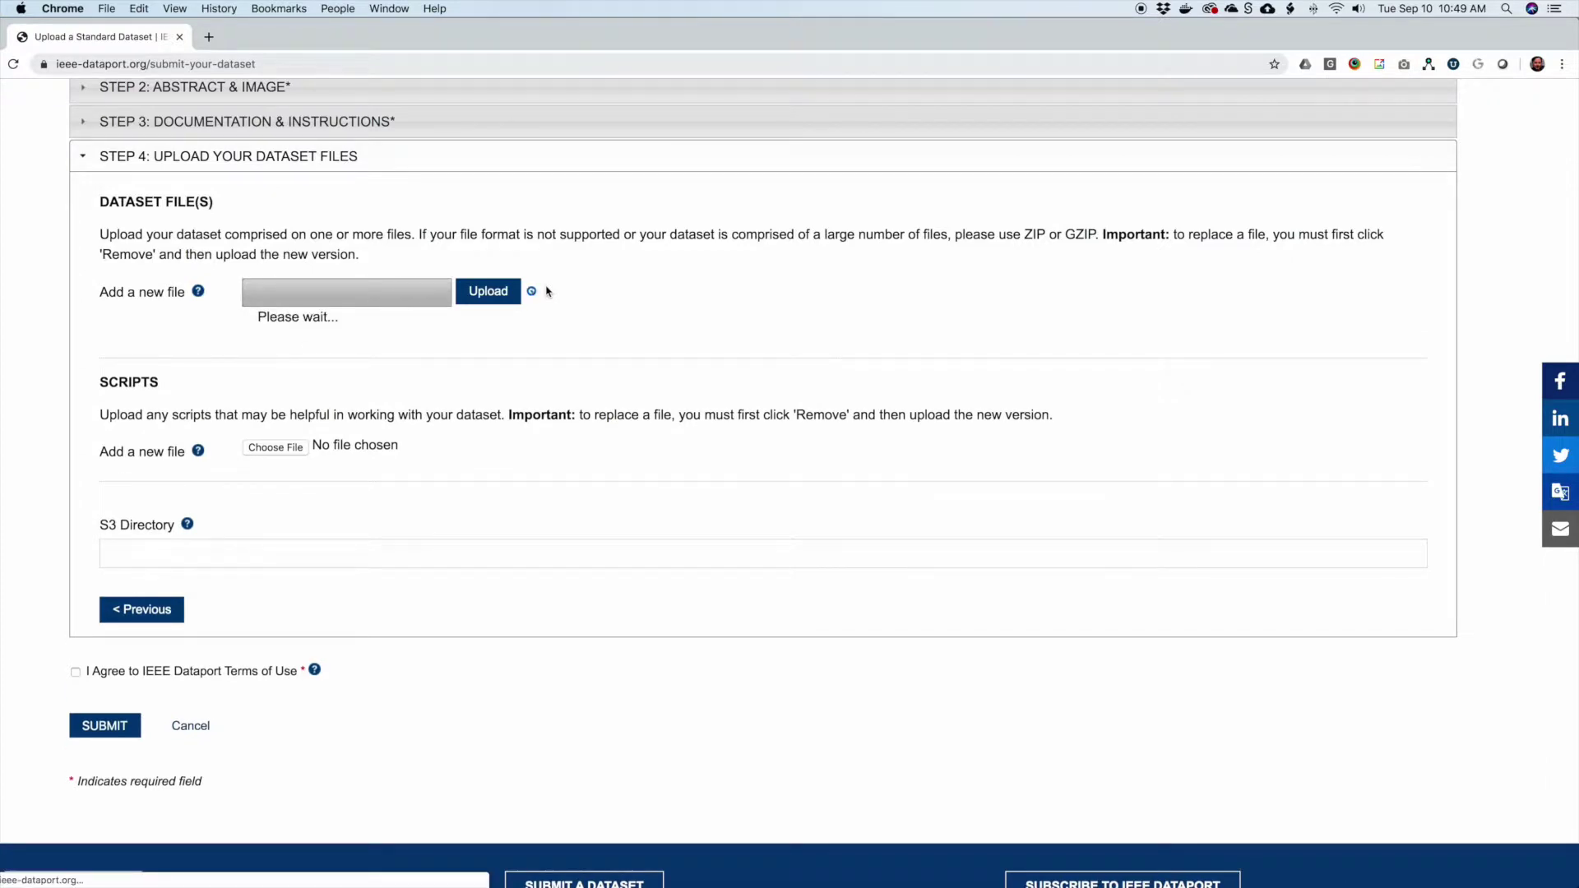
left_click(294, 364)
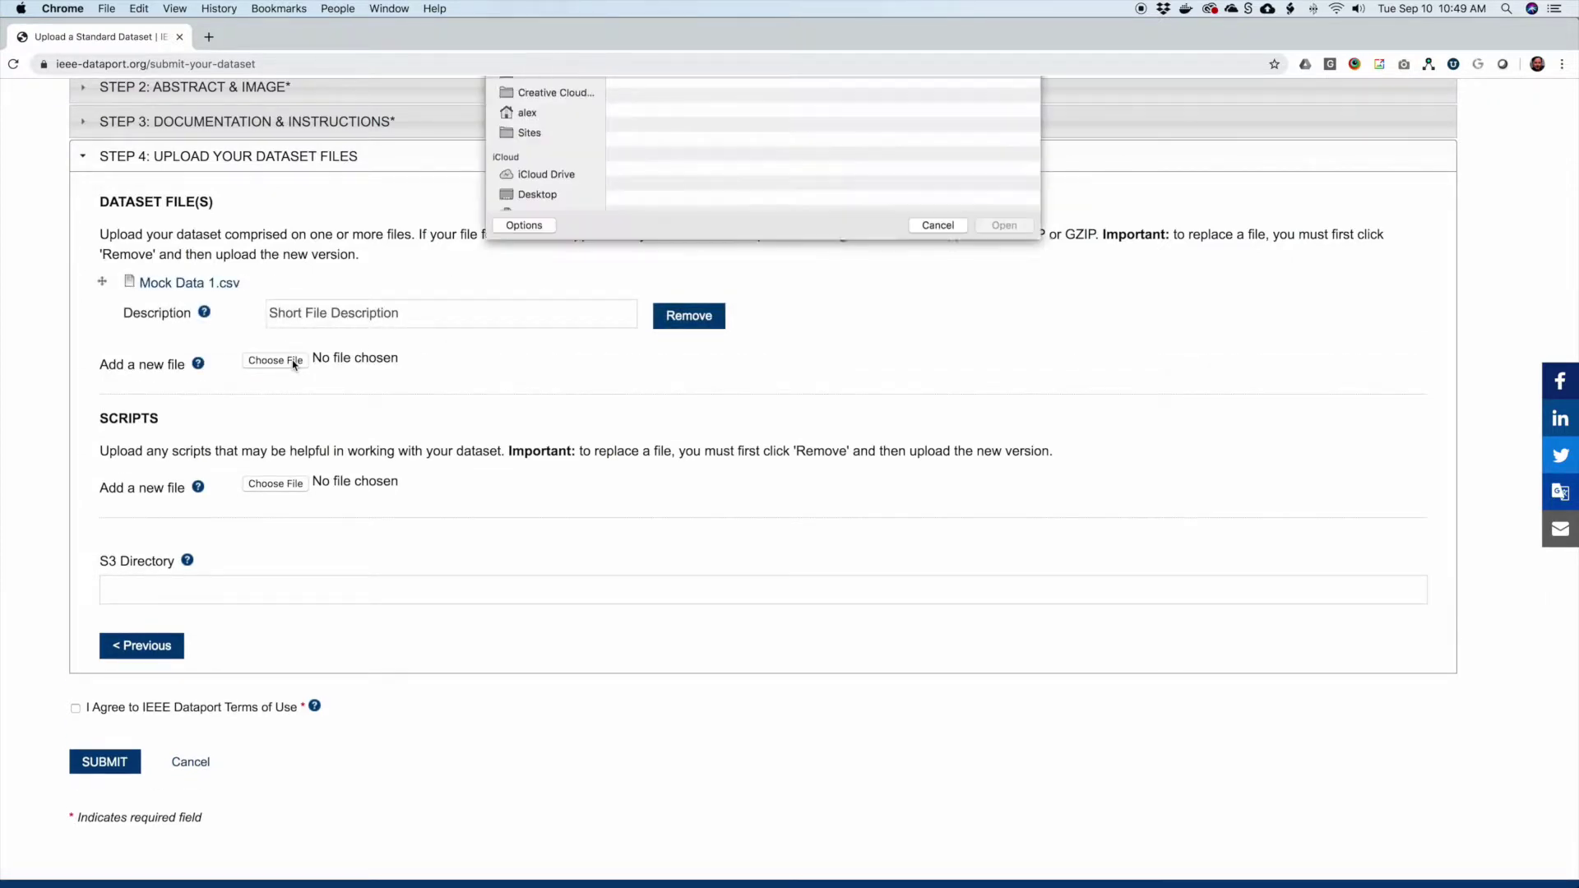
double_click(648, 177)
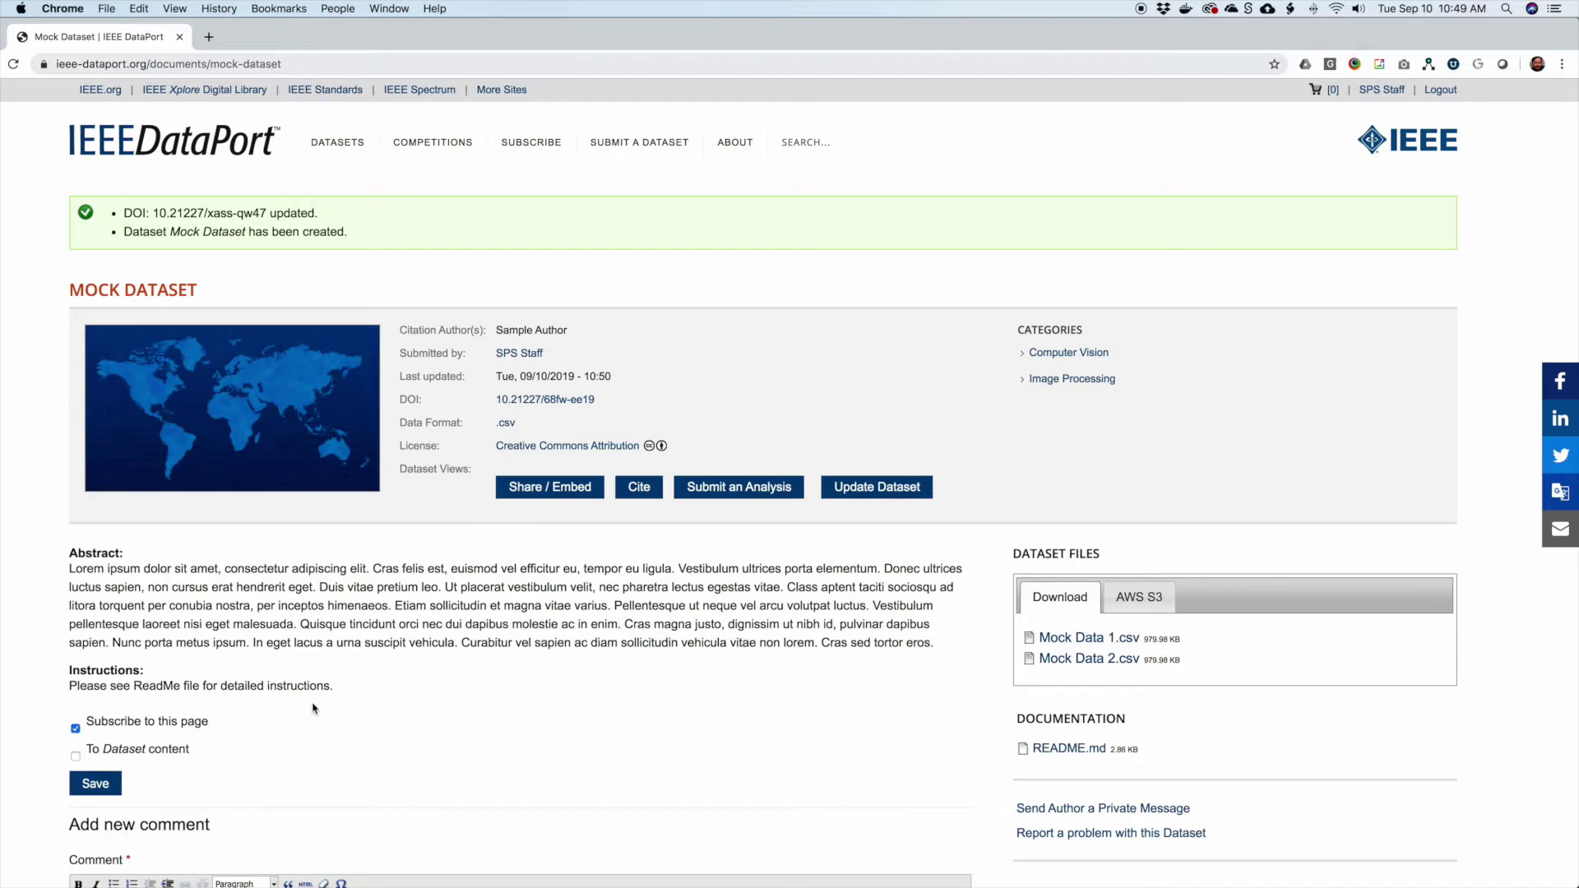
Select the new dataset's DOI 10.21227/68fw-ee19 on its page.
left_click_drag(606, 399, 496, 404)
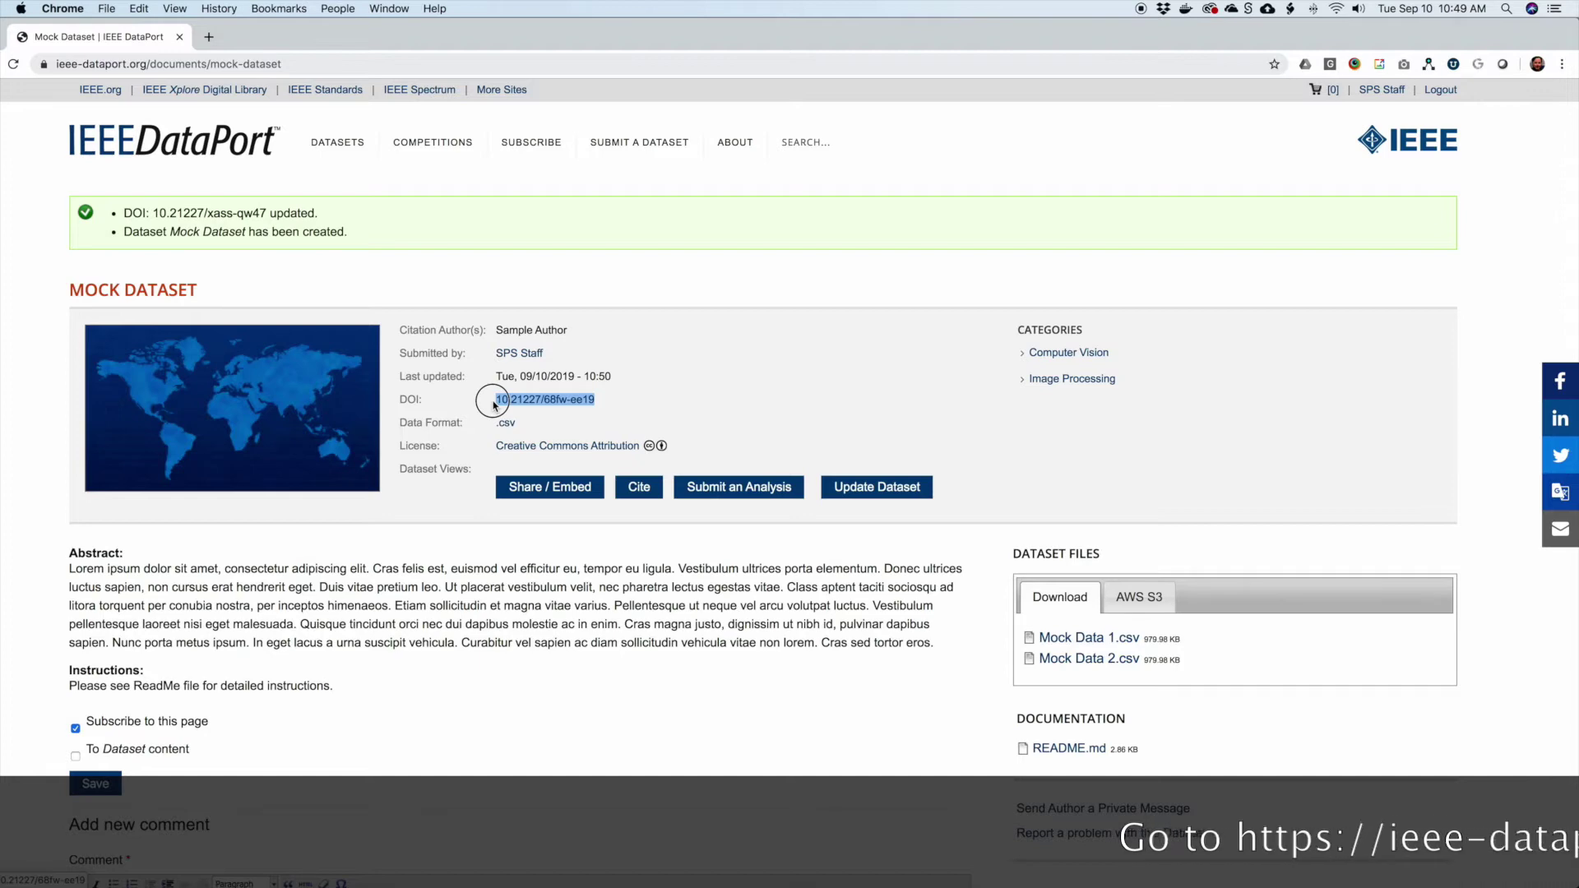